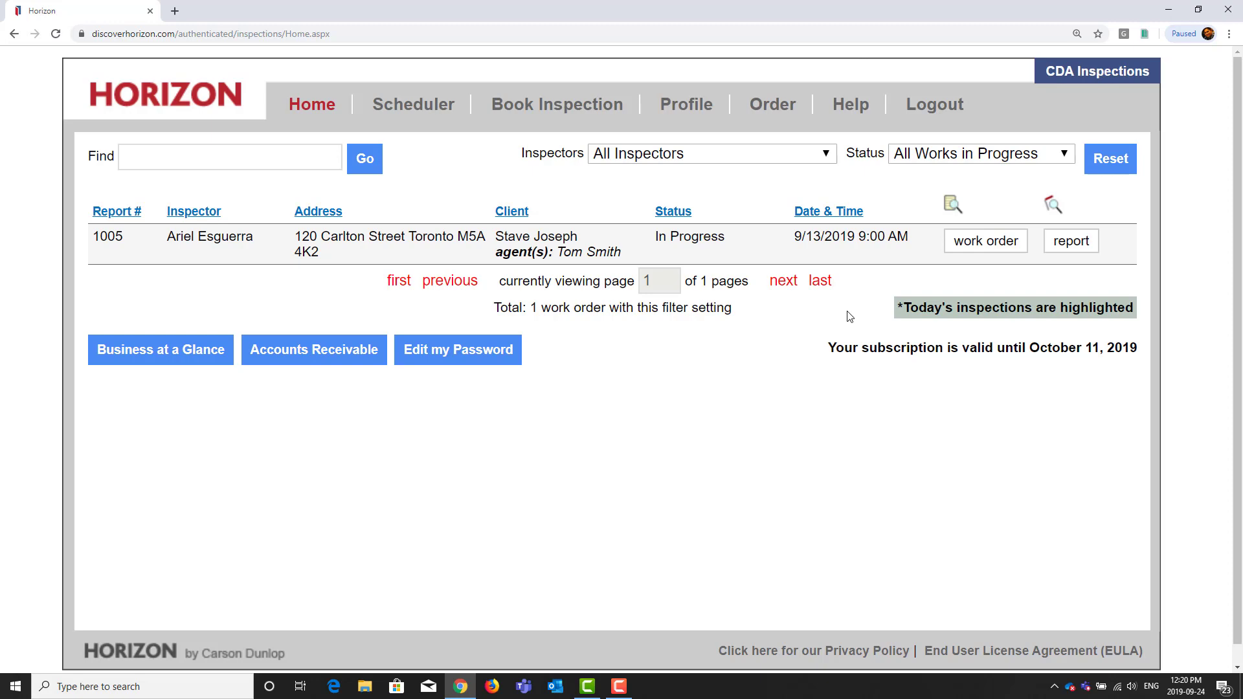
- Open the in-progress inspection's report and bring up the file chooser for loading photos into it
click(1070, 241)
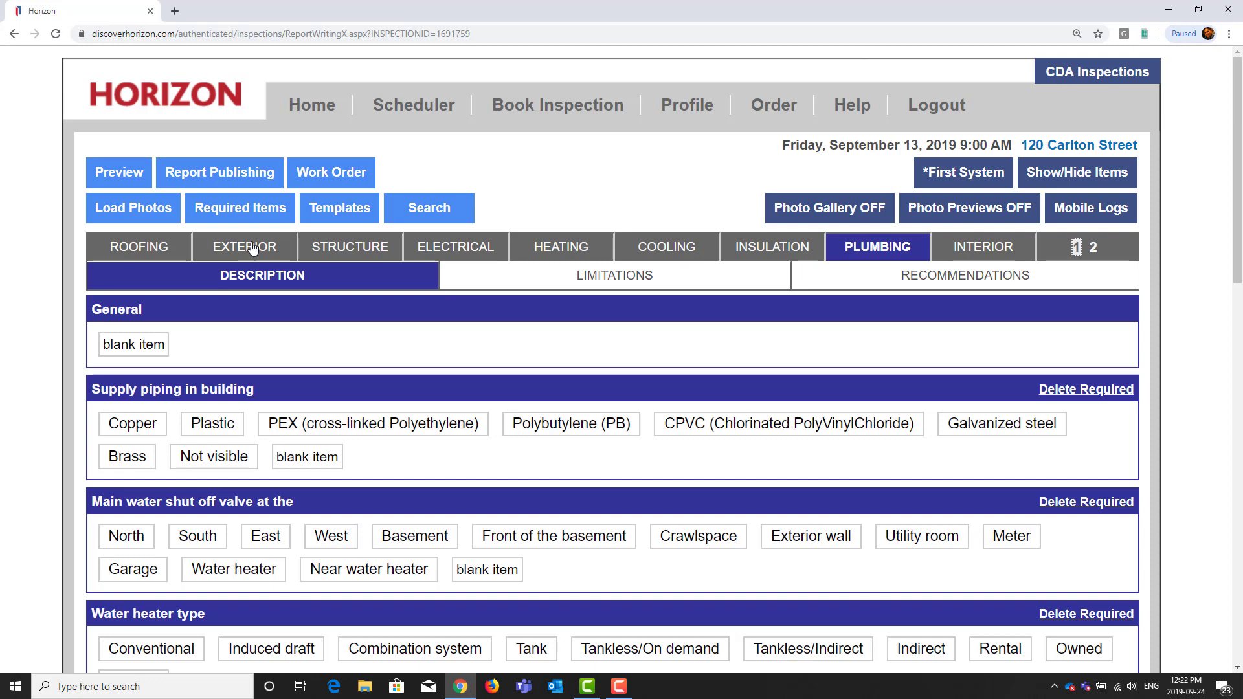
click(138, 209)
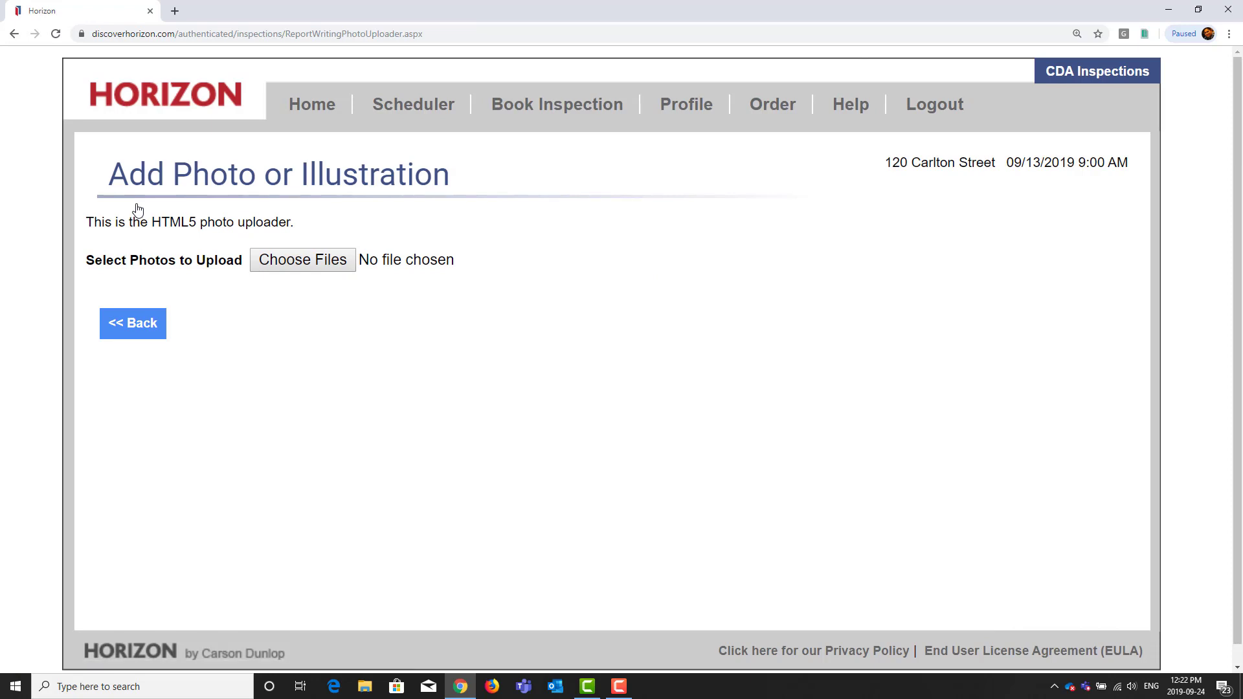
click(336, 262)
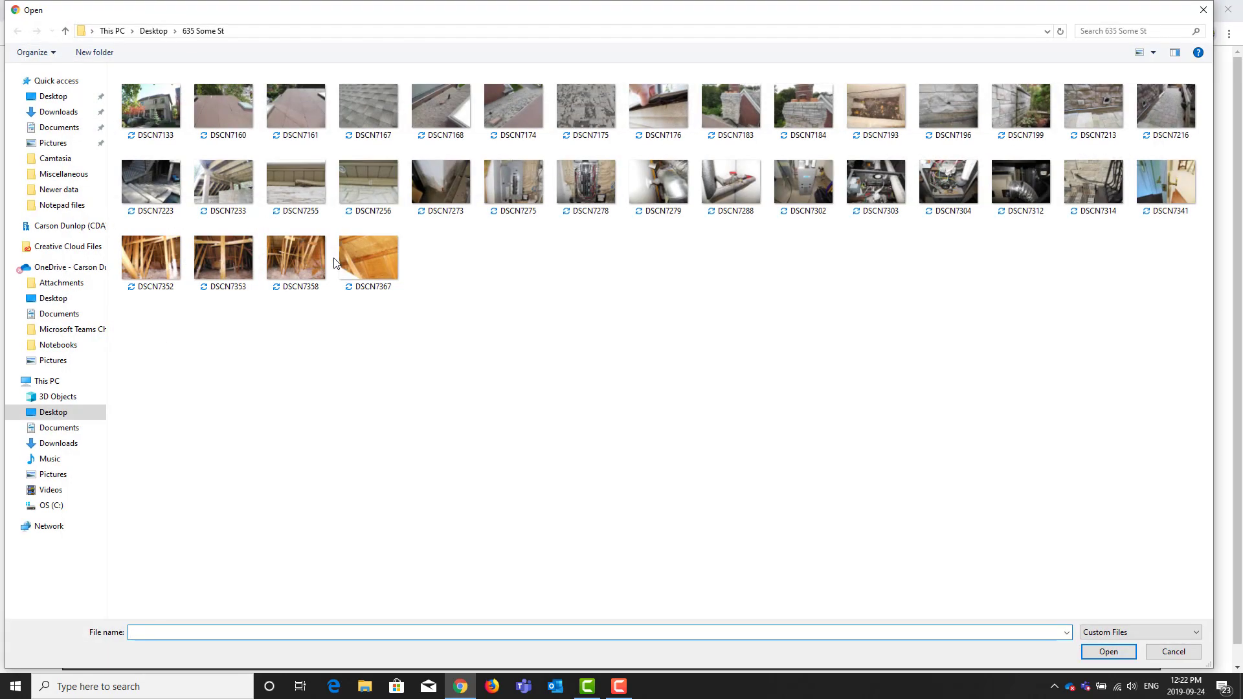
- Upload all photos from the inspected property's subfolder of the Inspection Photos folder on the Desktop
click(57, 97)
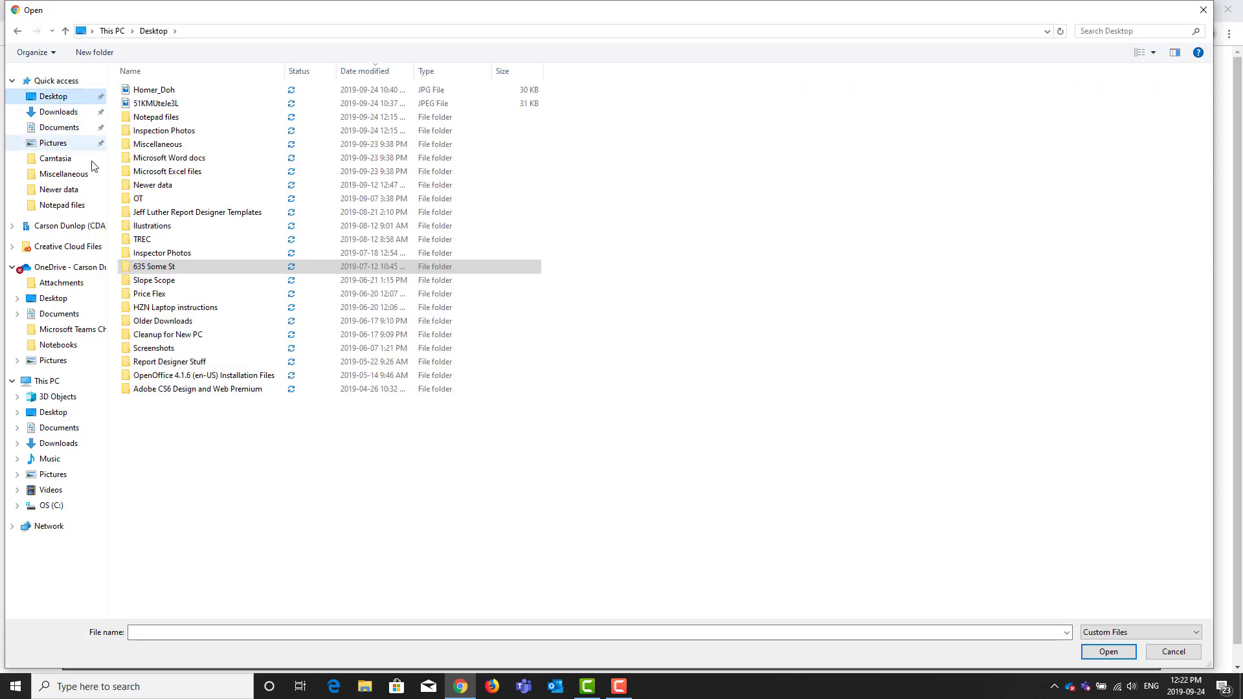
double_click(141, 133)
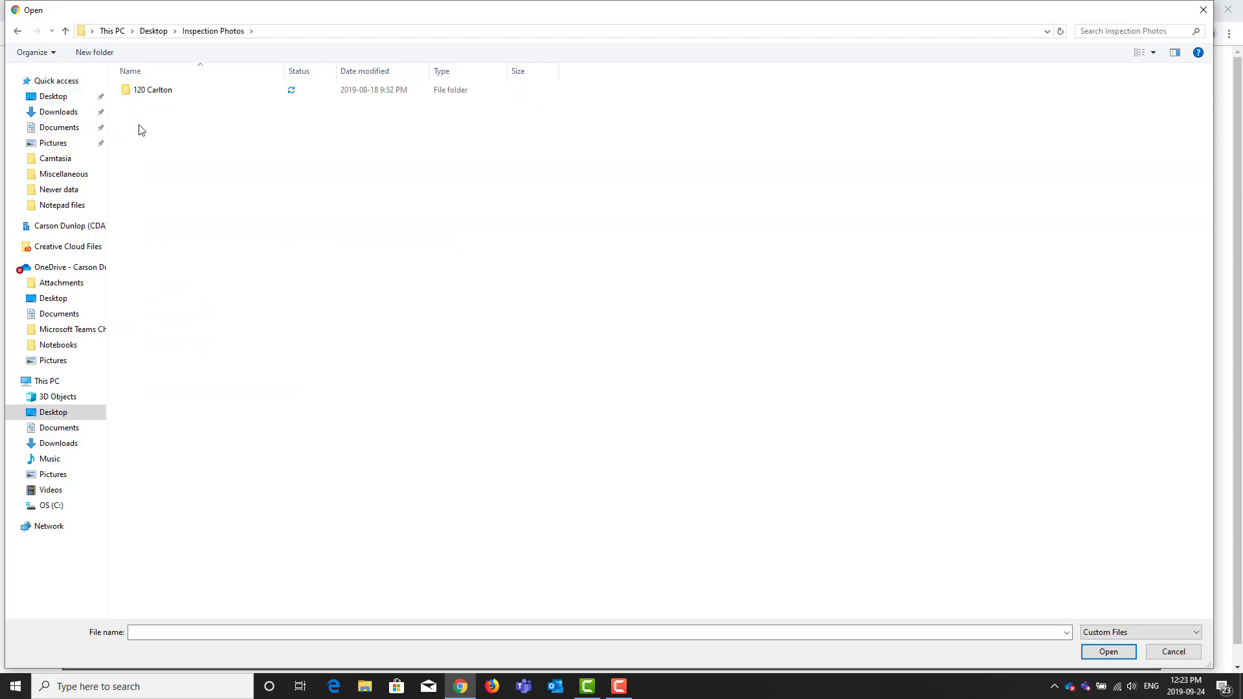
double_click(145, 90)
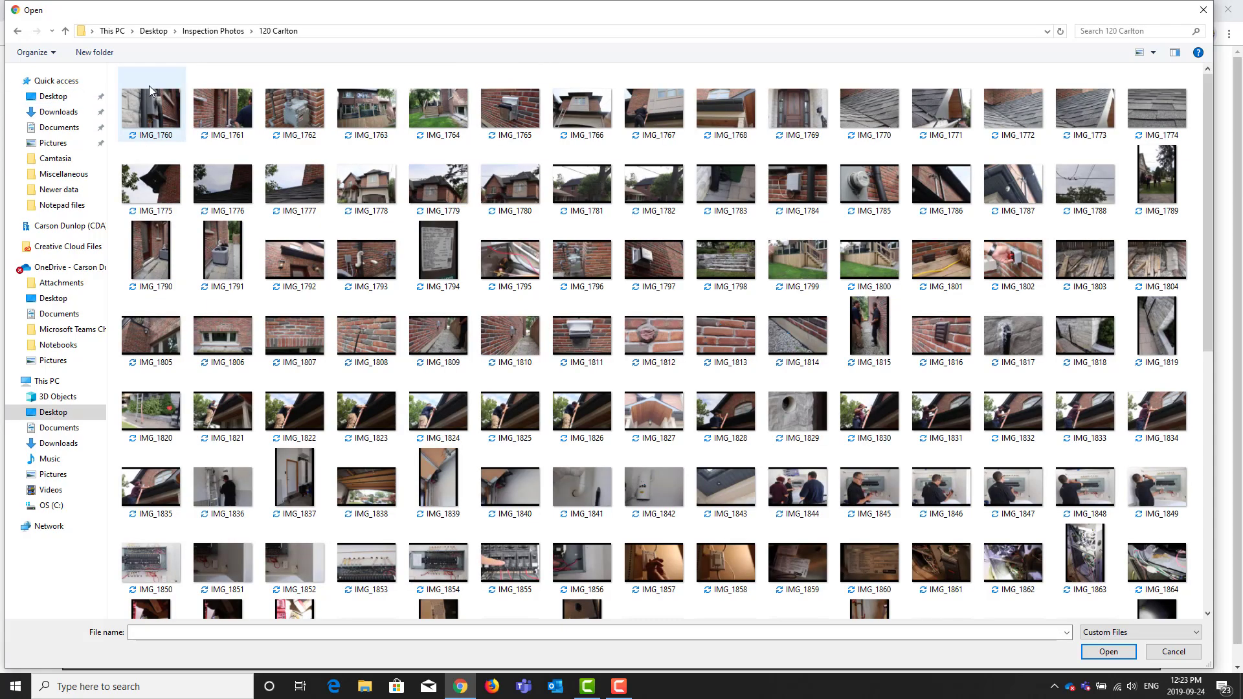
click(142, 103)
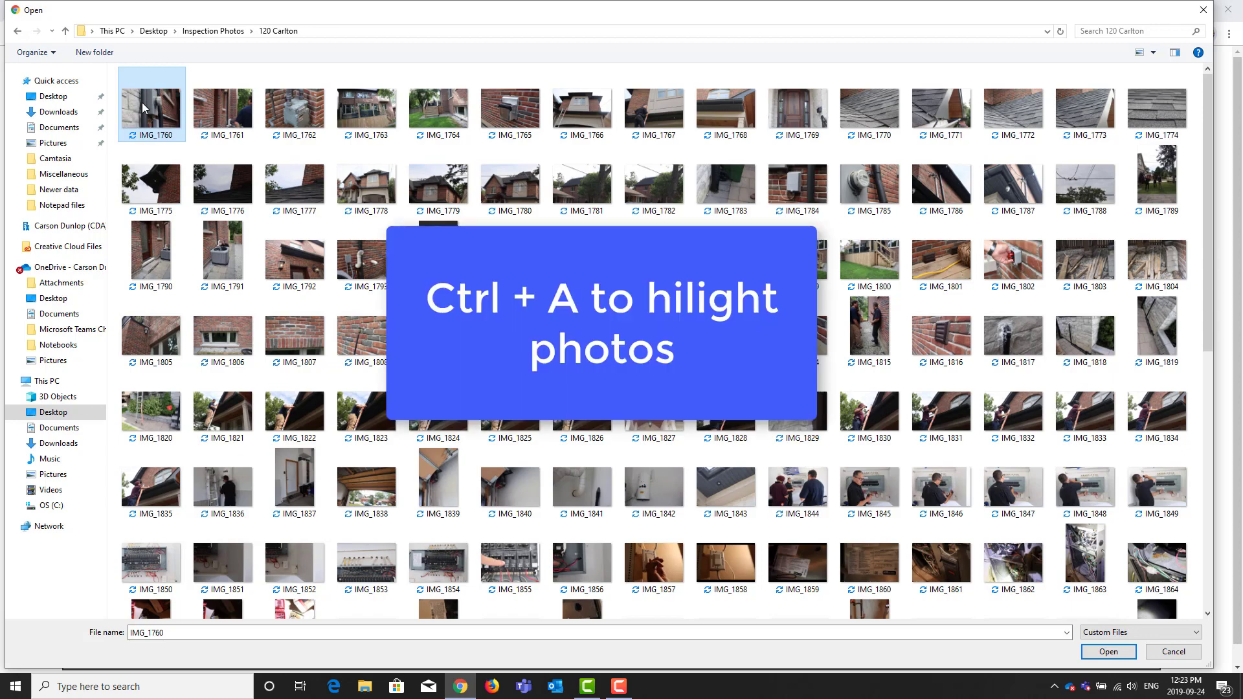
key(ctrl+a)
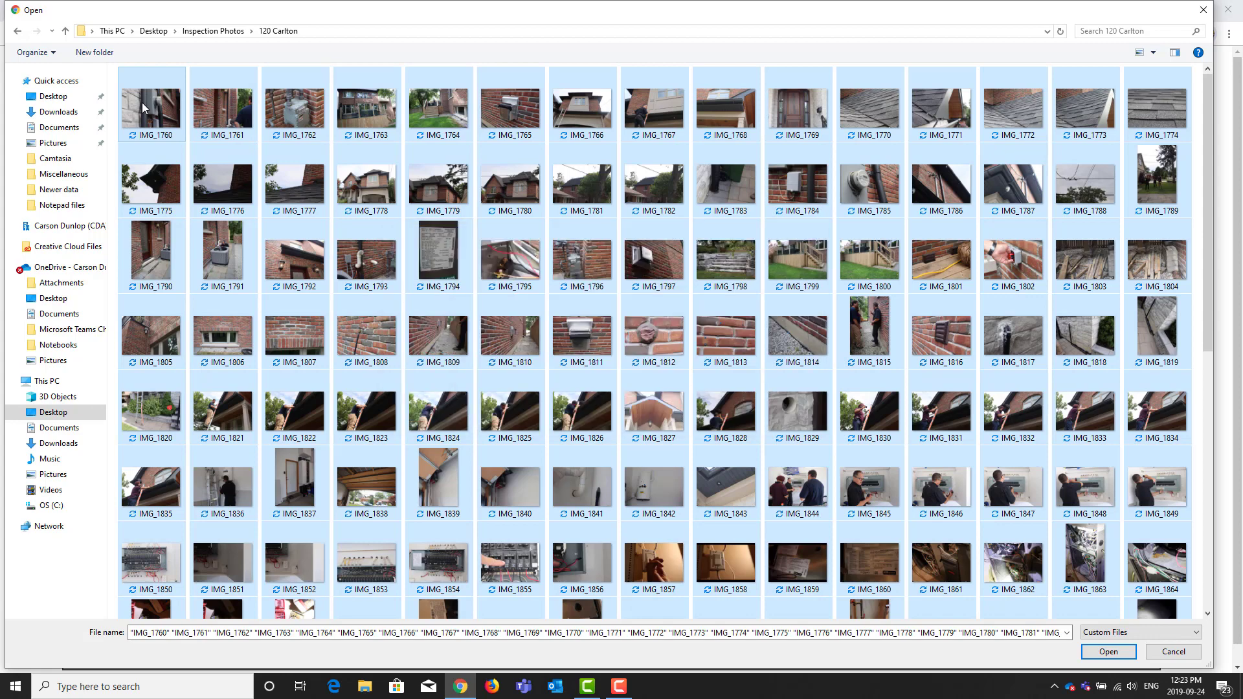
click(1107, 652)
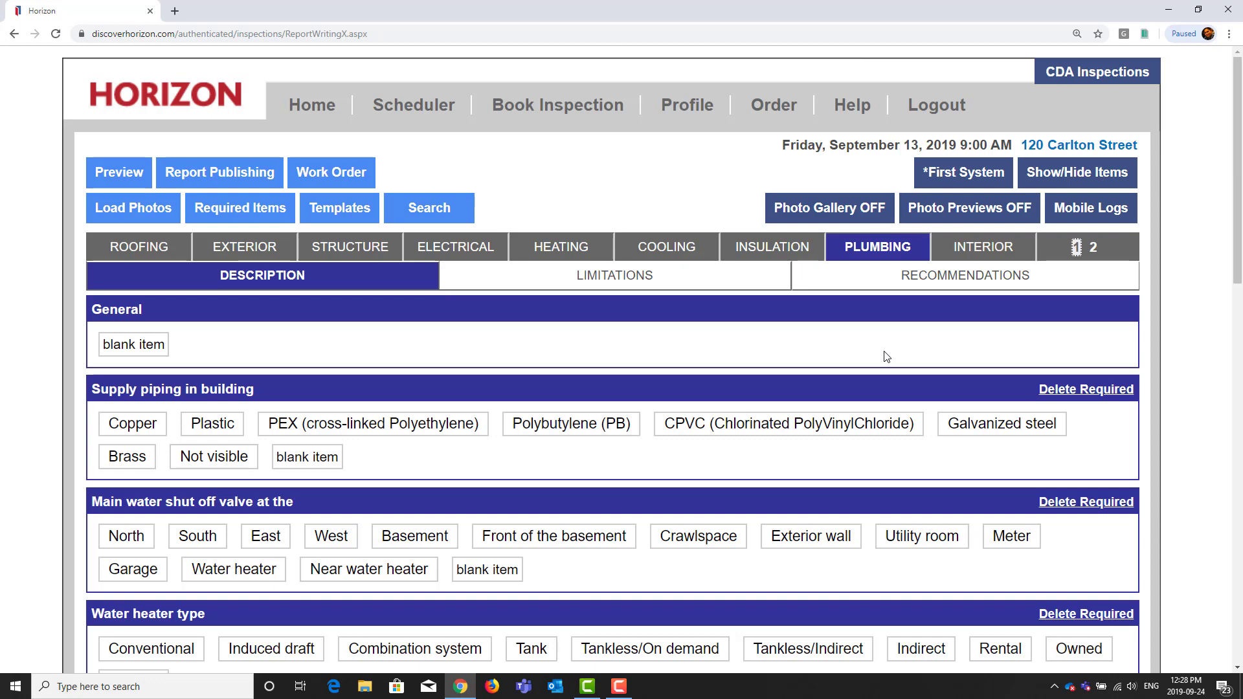
- In the Roofing description, record asphalt shingles as the sloped roofing material and North as the direction the home faces
click(155, 247)
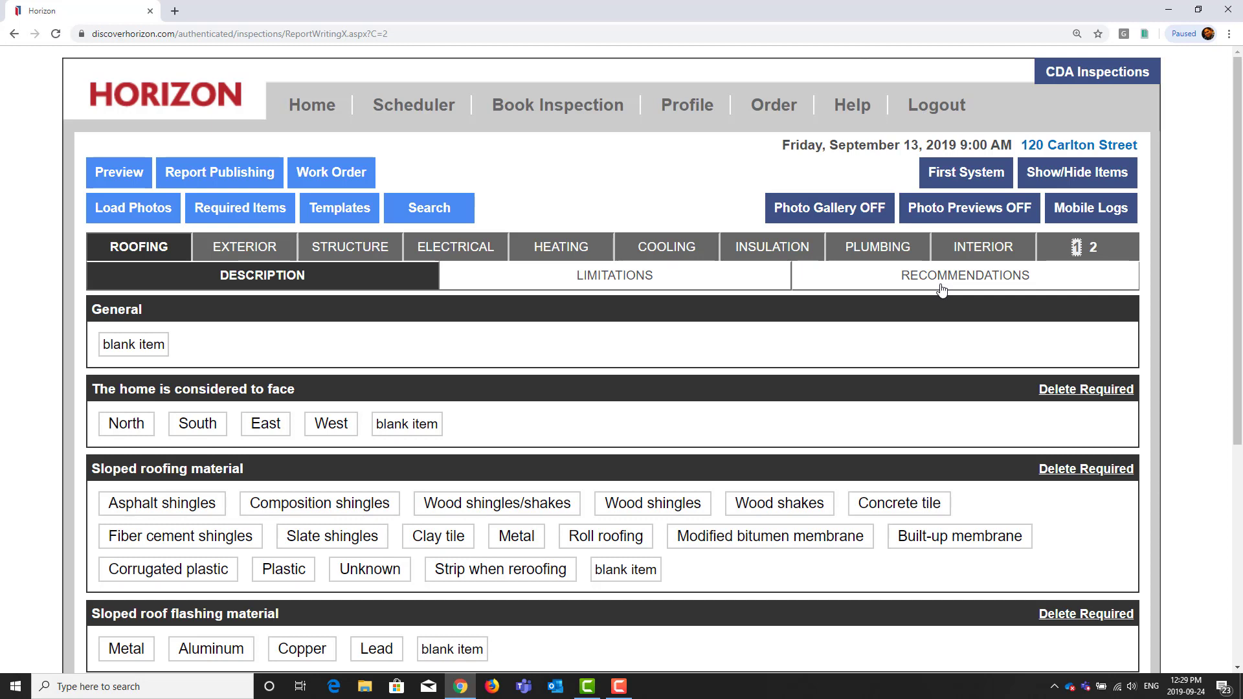
scroll(942, 290, down, 1)
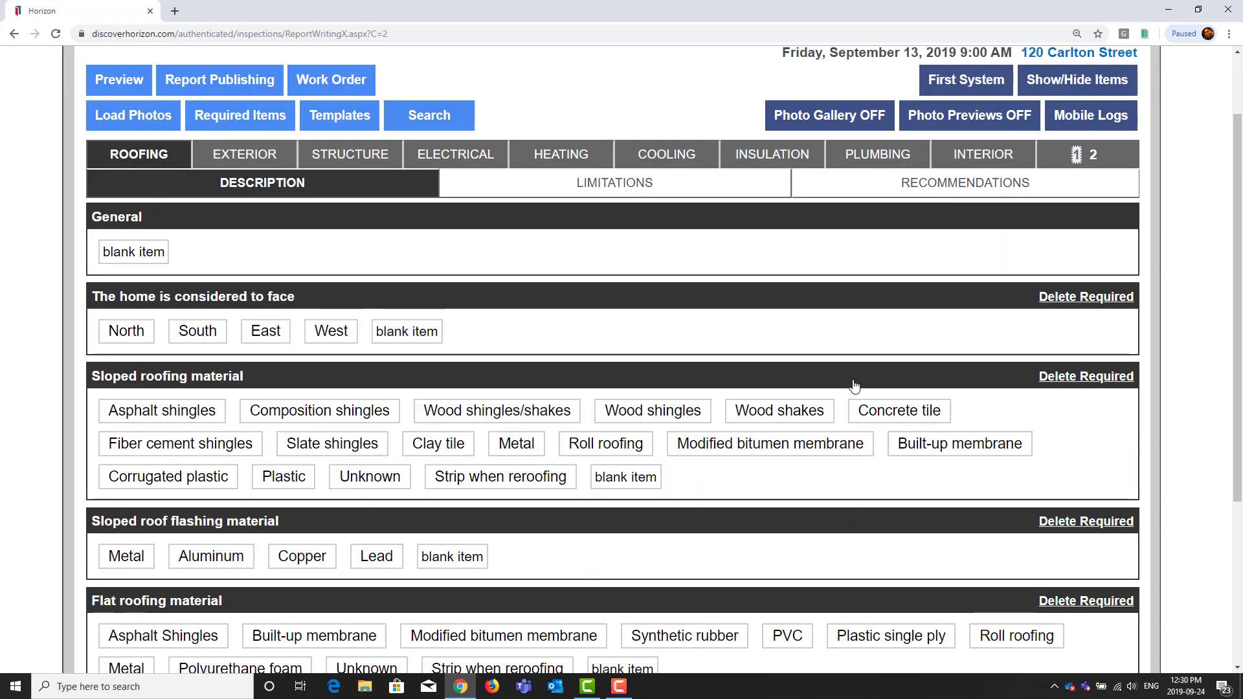
click(208, 424)
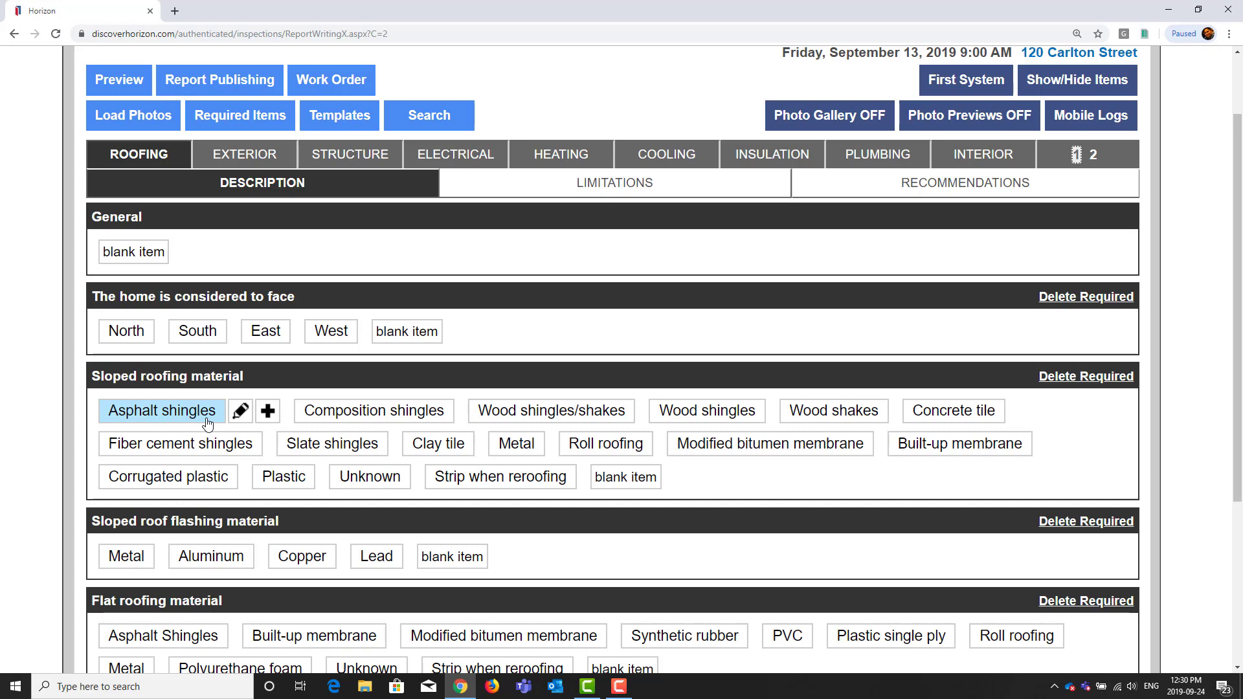
click(132, 339)
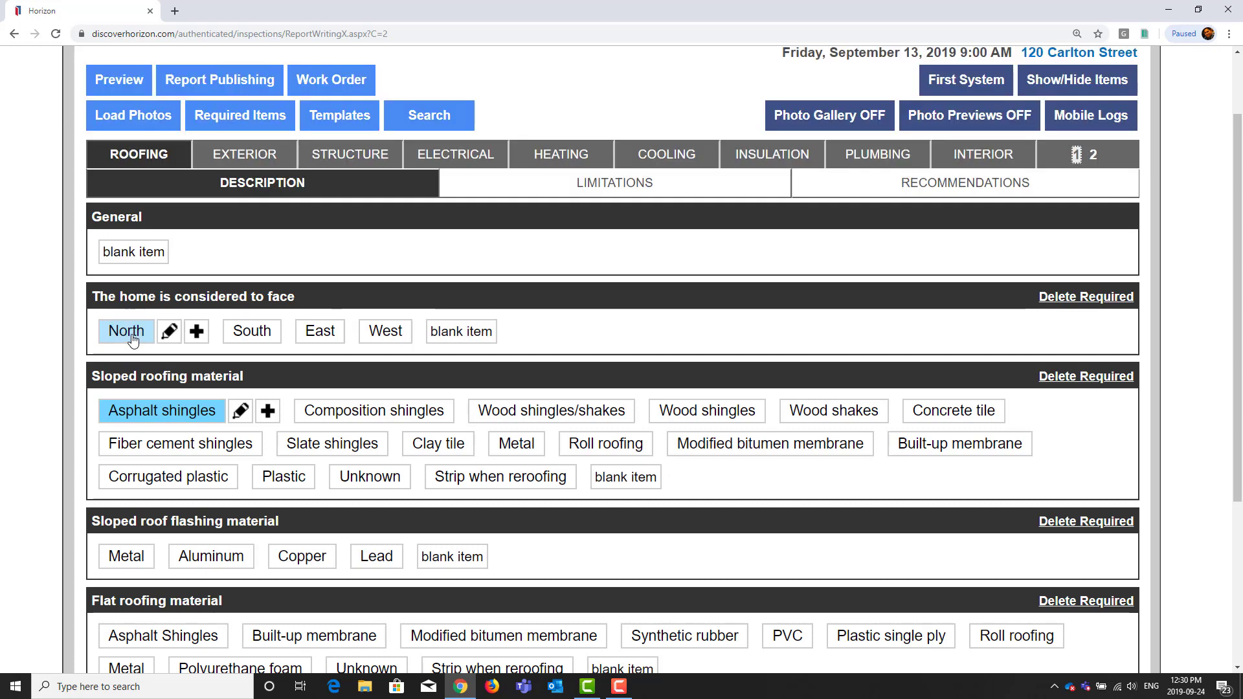
- Record the sloped roof flashing material as Metal, after selecting and clearing Aluminum
scroll(149, 278, down, 1)
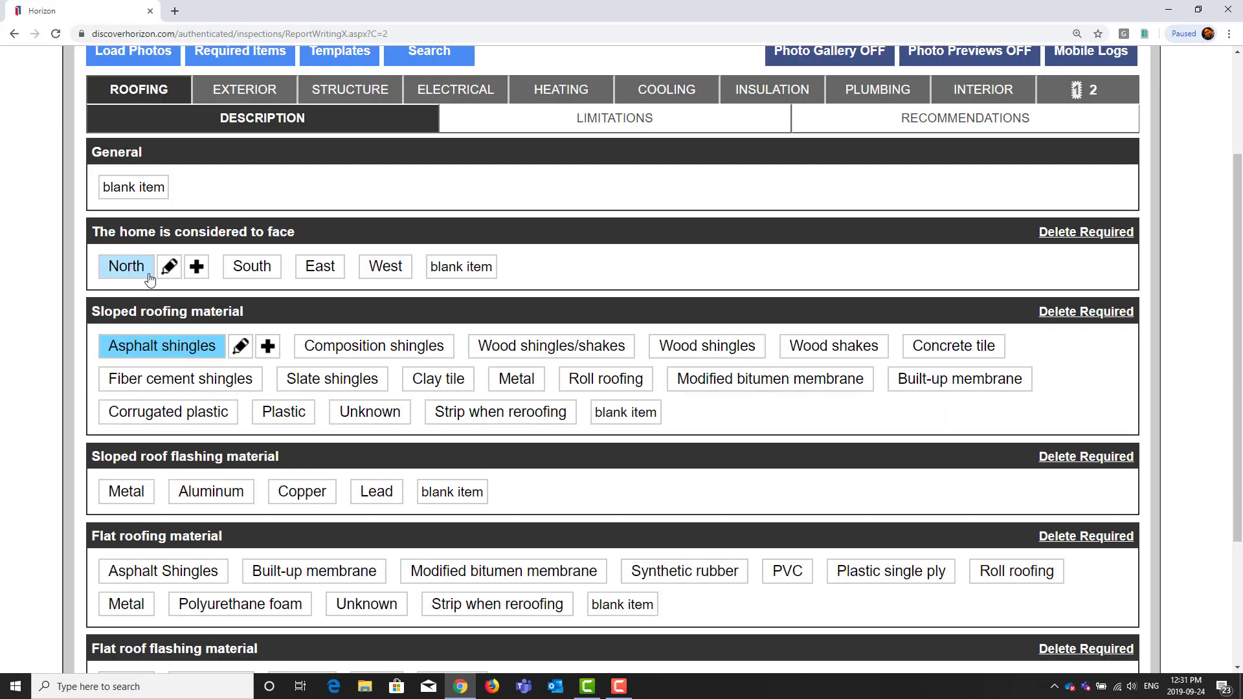
click(223, 489)
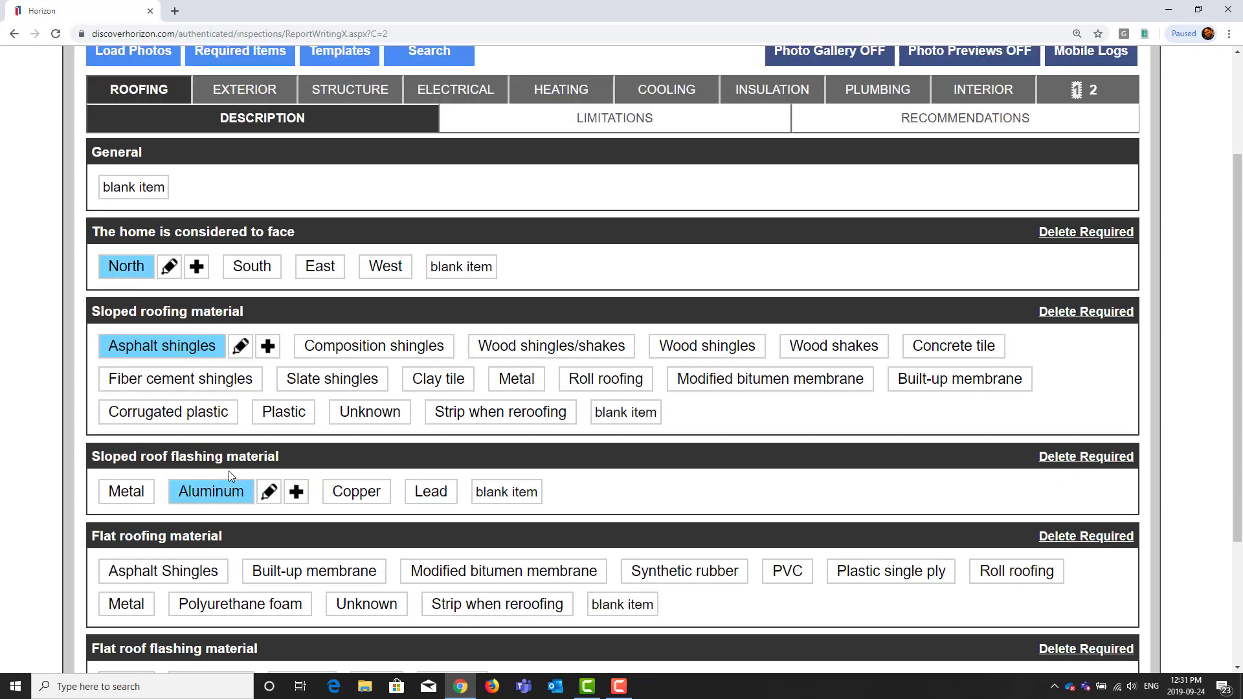
click(231, 496)
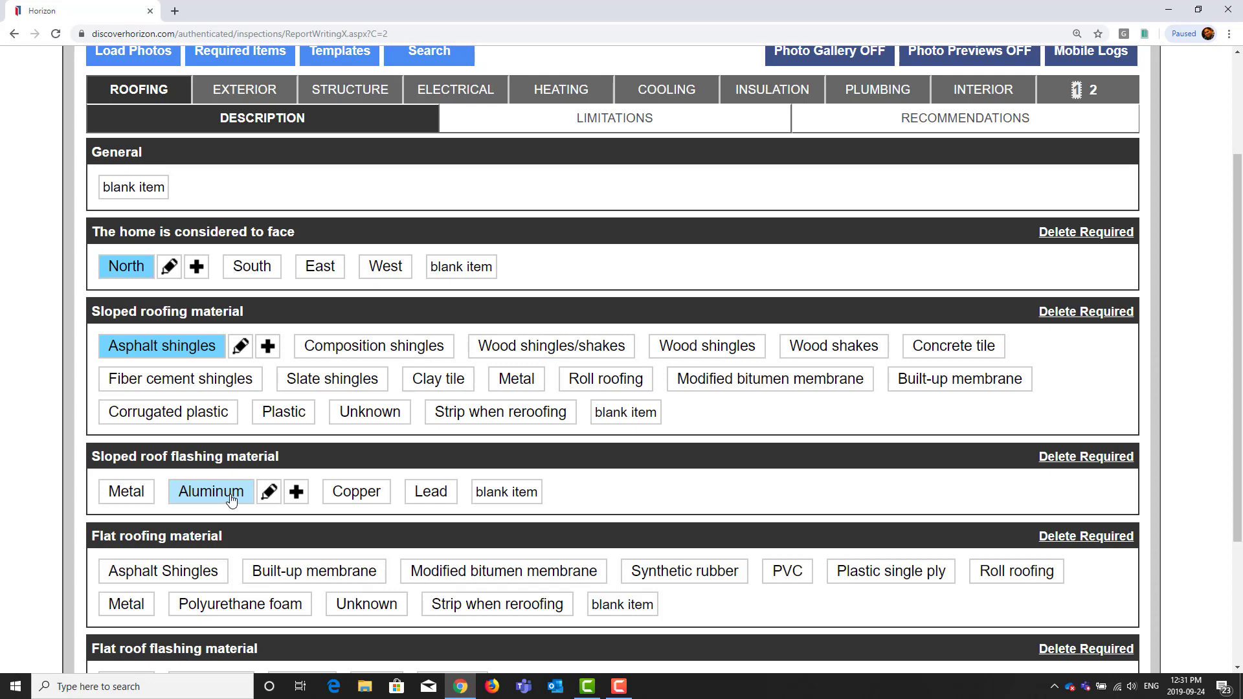
click(138, 502)
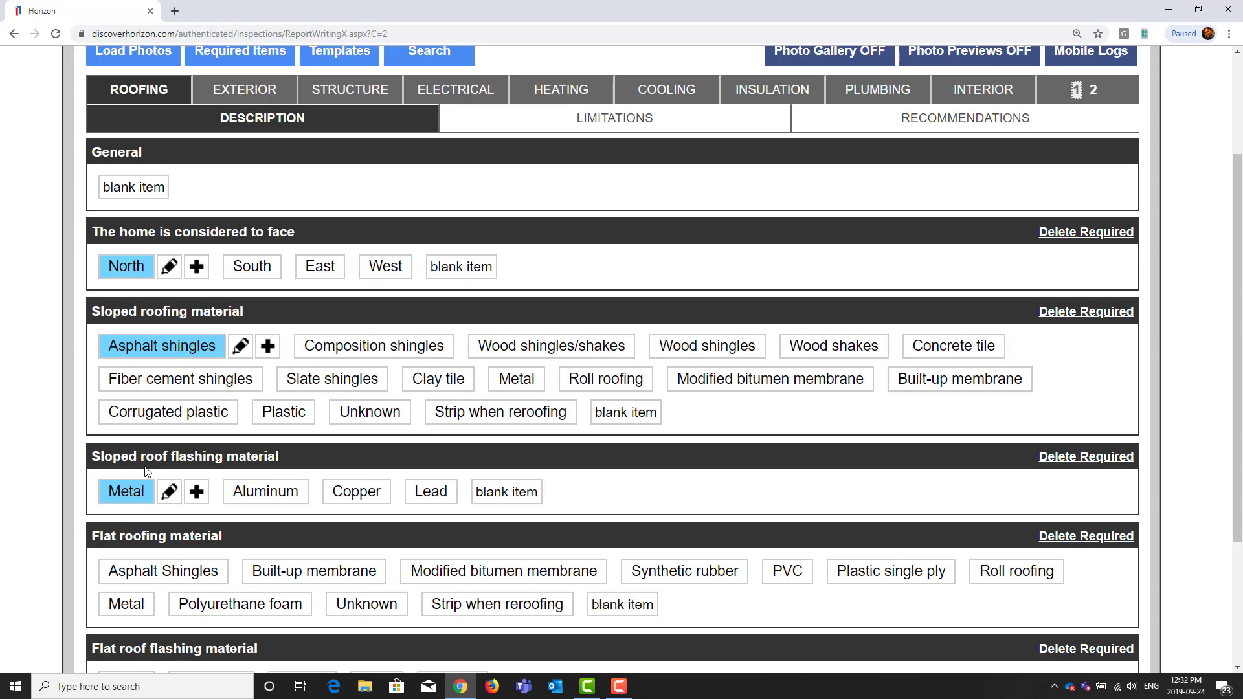
- Open the Private Notes section of the Roofing description and set it to stay open
scroll(171, 467, down, 3)
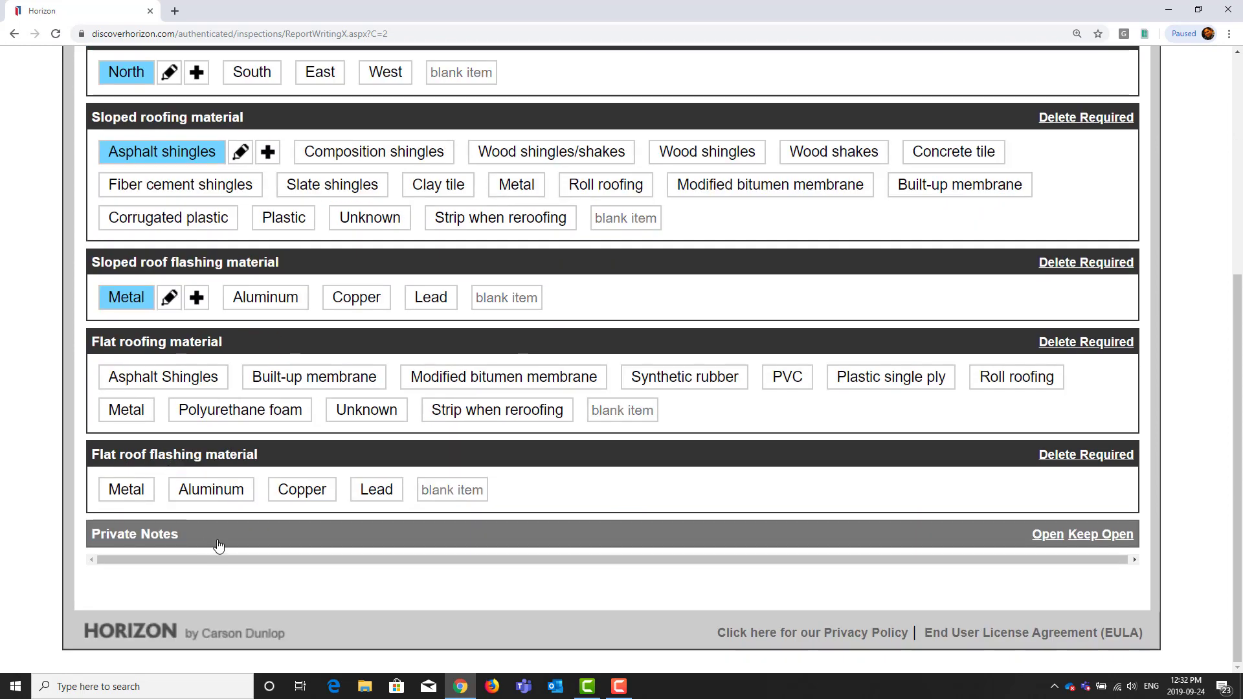
click(218, 546)
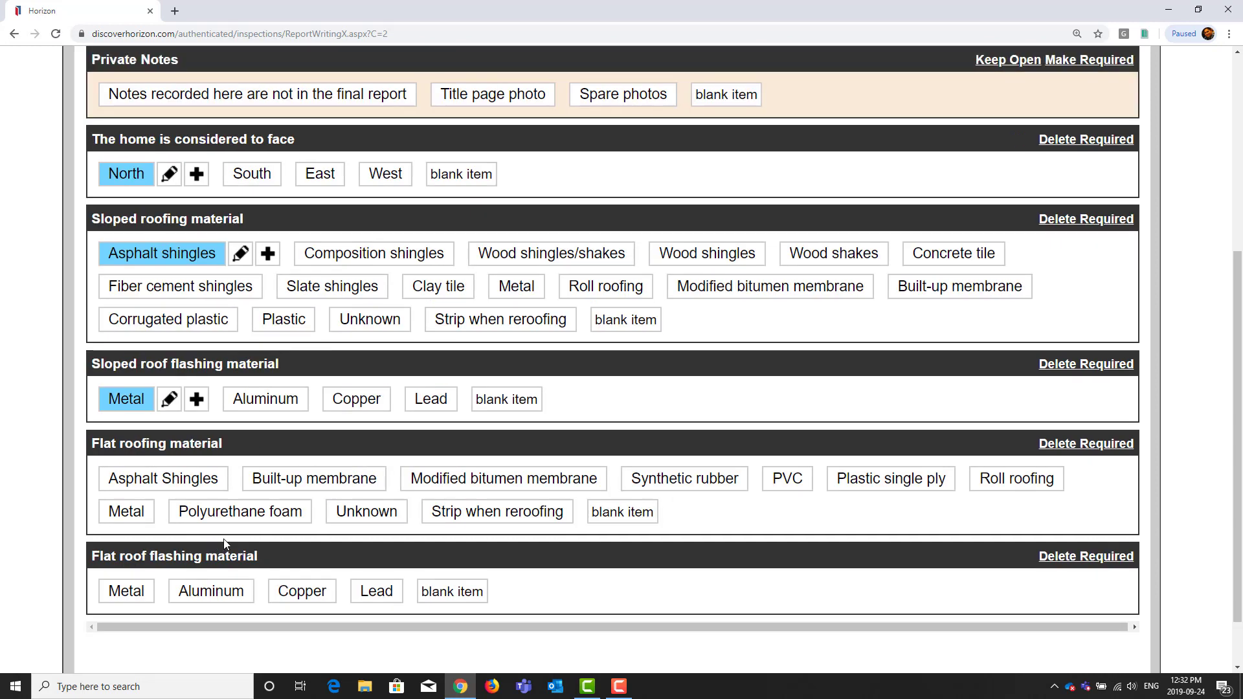
scroll(225, 544, up, 4)
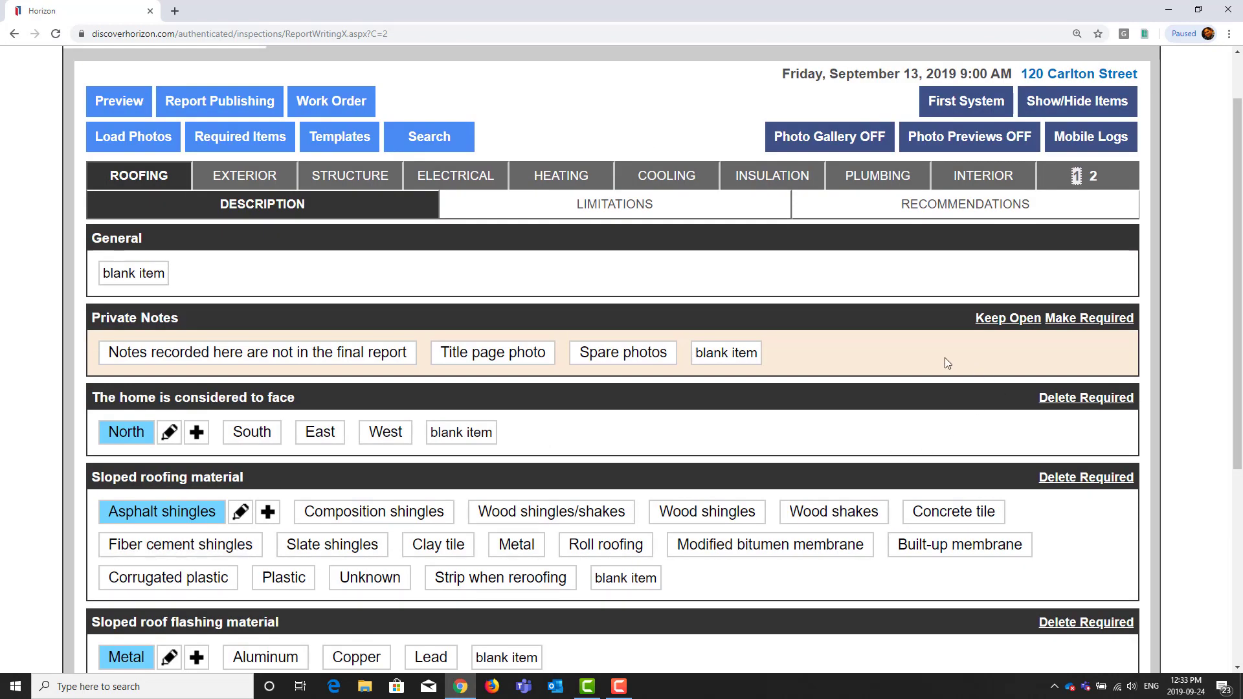
click(1014, 320)
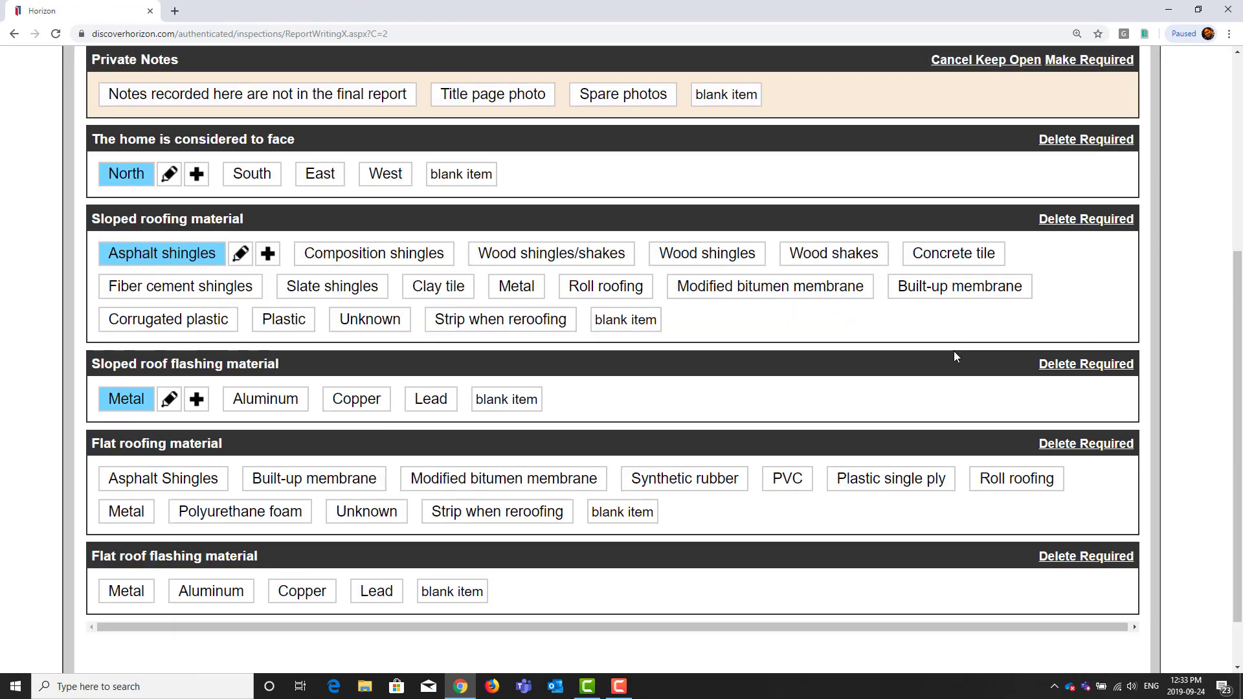
- In the Roofing limitations, record inspection with binoculars from the ground and from roof edge, and briefly expand the limited/prevented options
scroll(720, 304, up, 4)
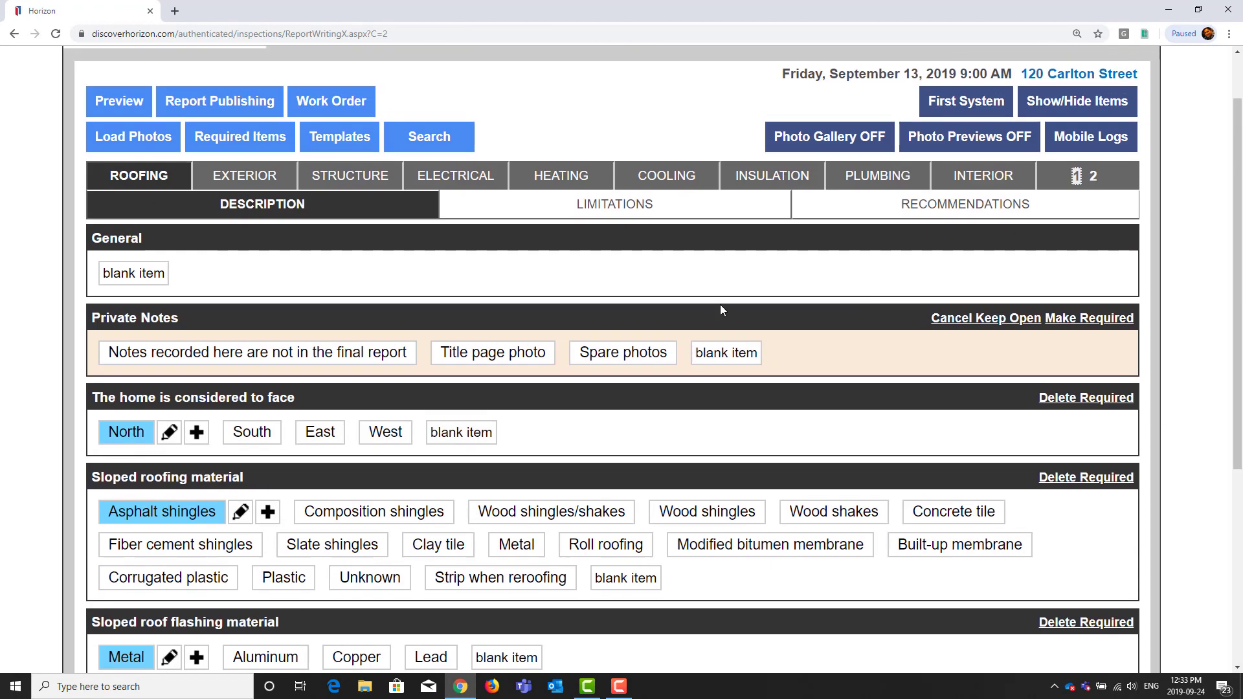
click(596, 212)
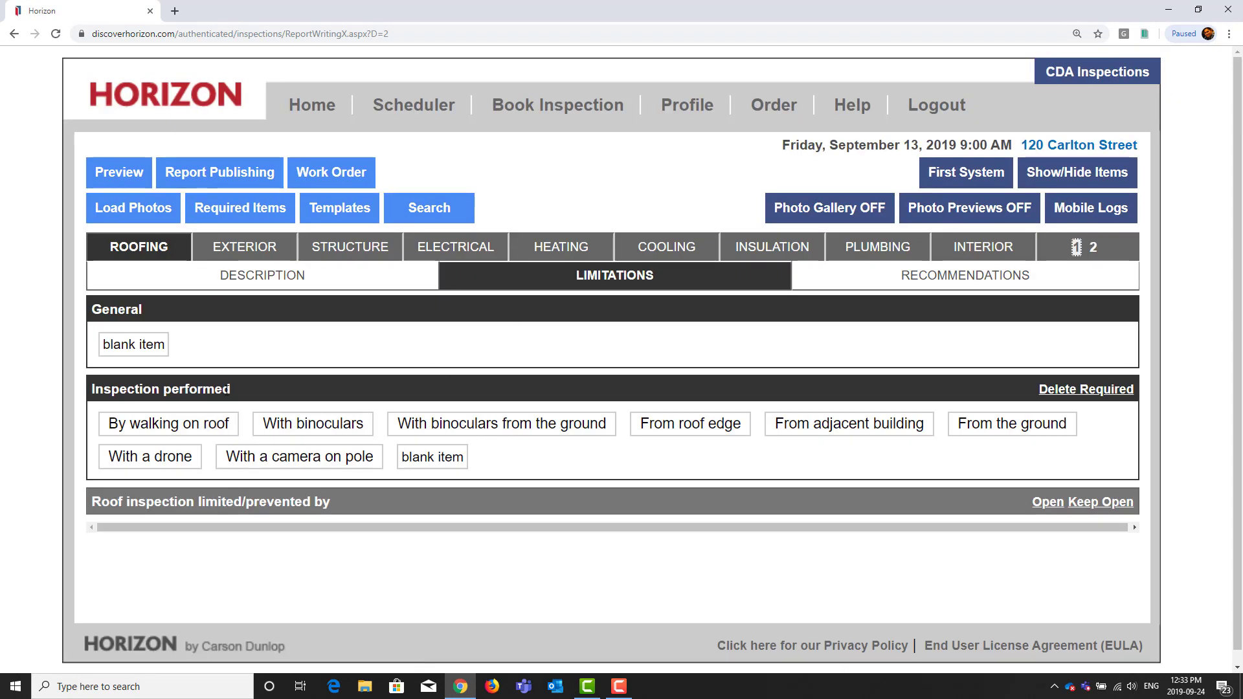
click(490, 432)
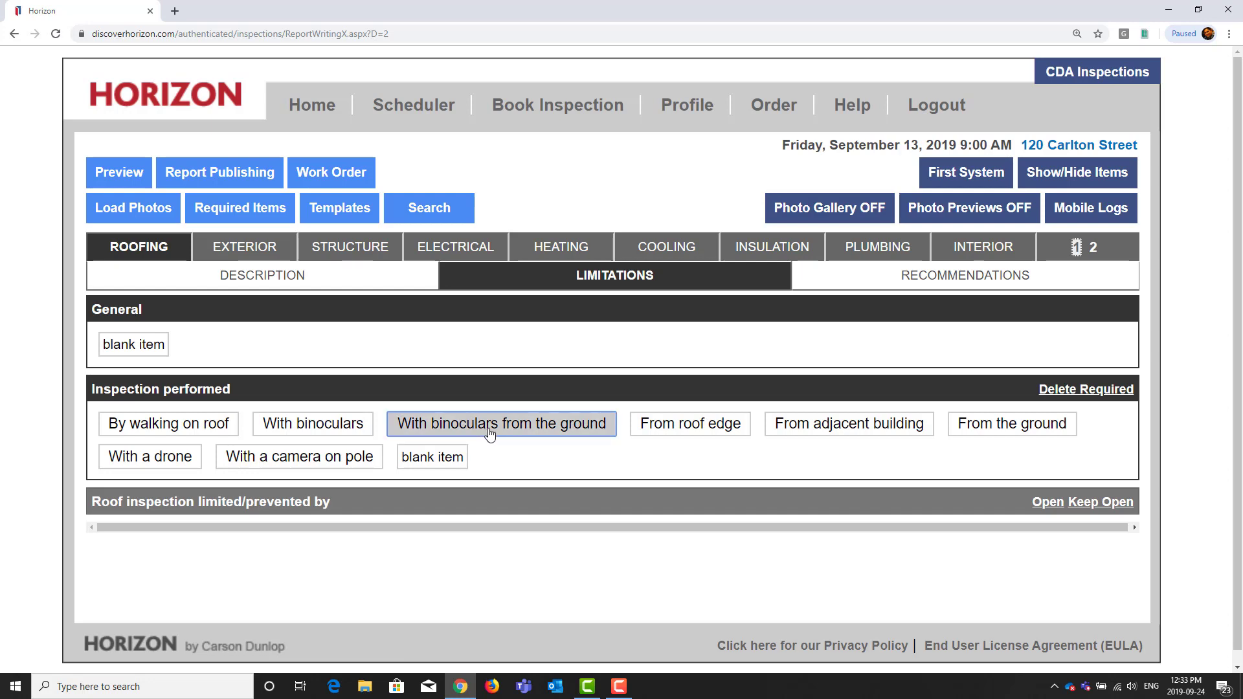
click(748, 432)
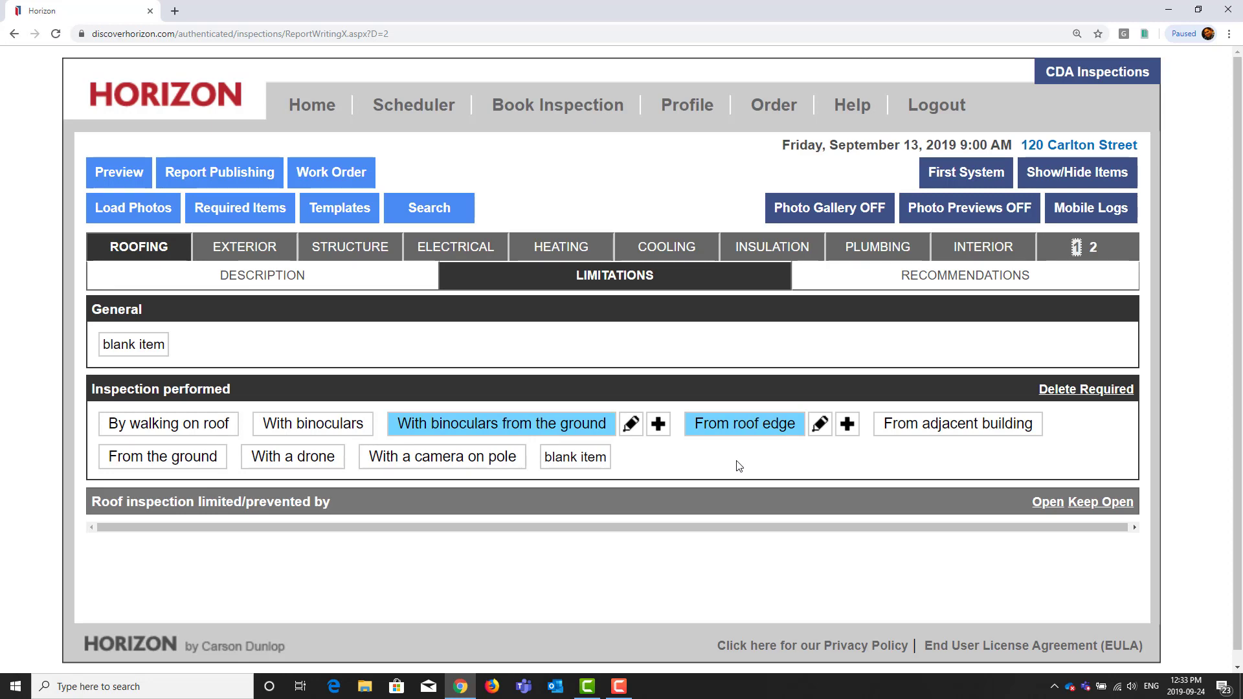
click(652, 504)
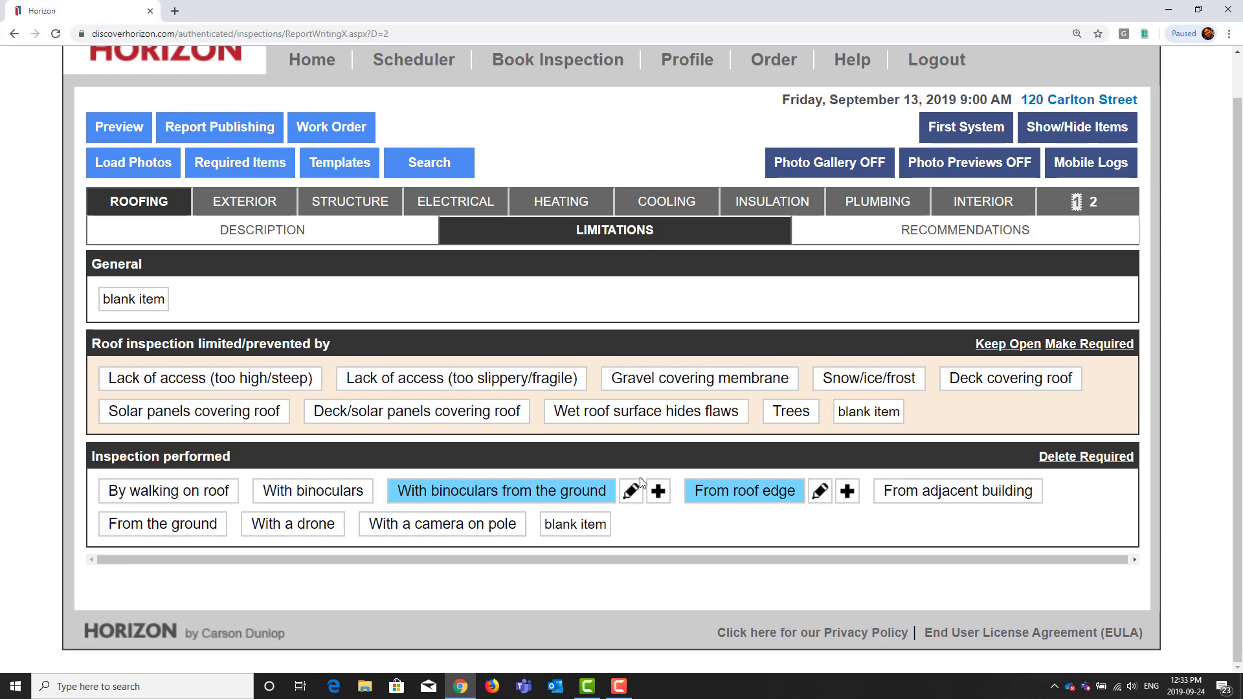
click(293, 376)
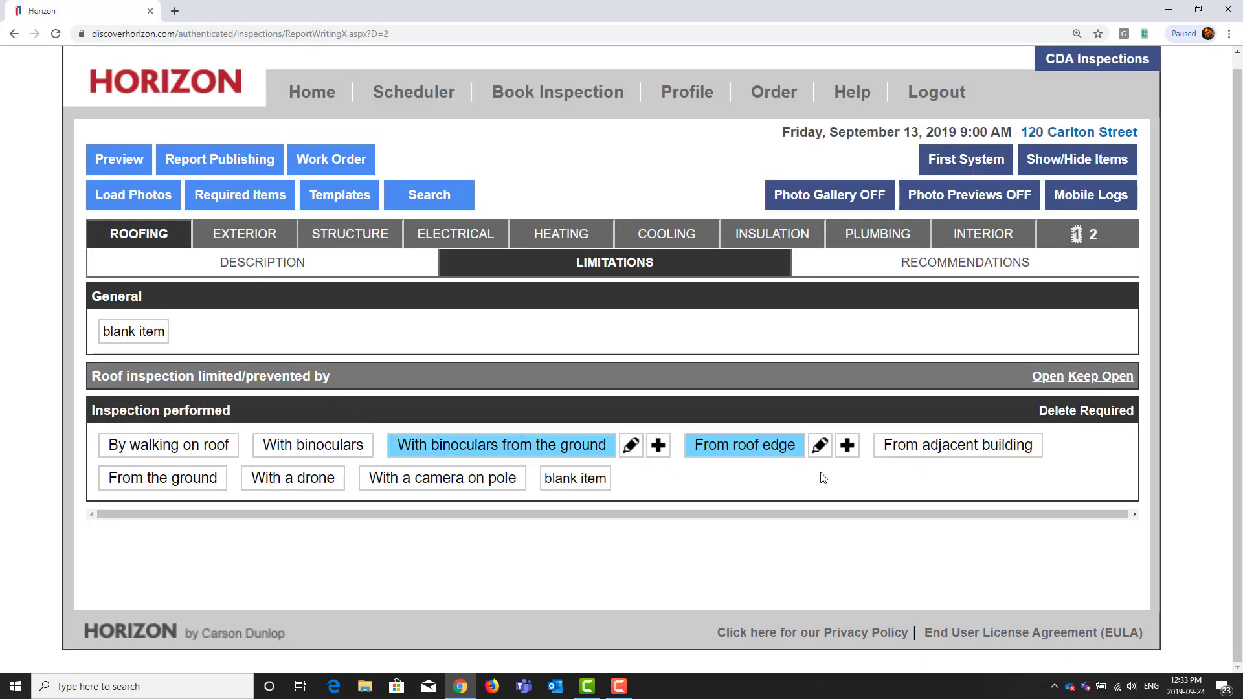
- In the Roofing recommendations, add the condition "Cupping, curling, clawing" under Sloped Roofing, Asphalt shingles
click(917, 275)
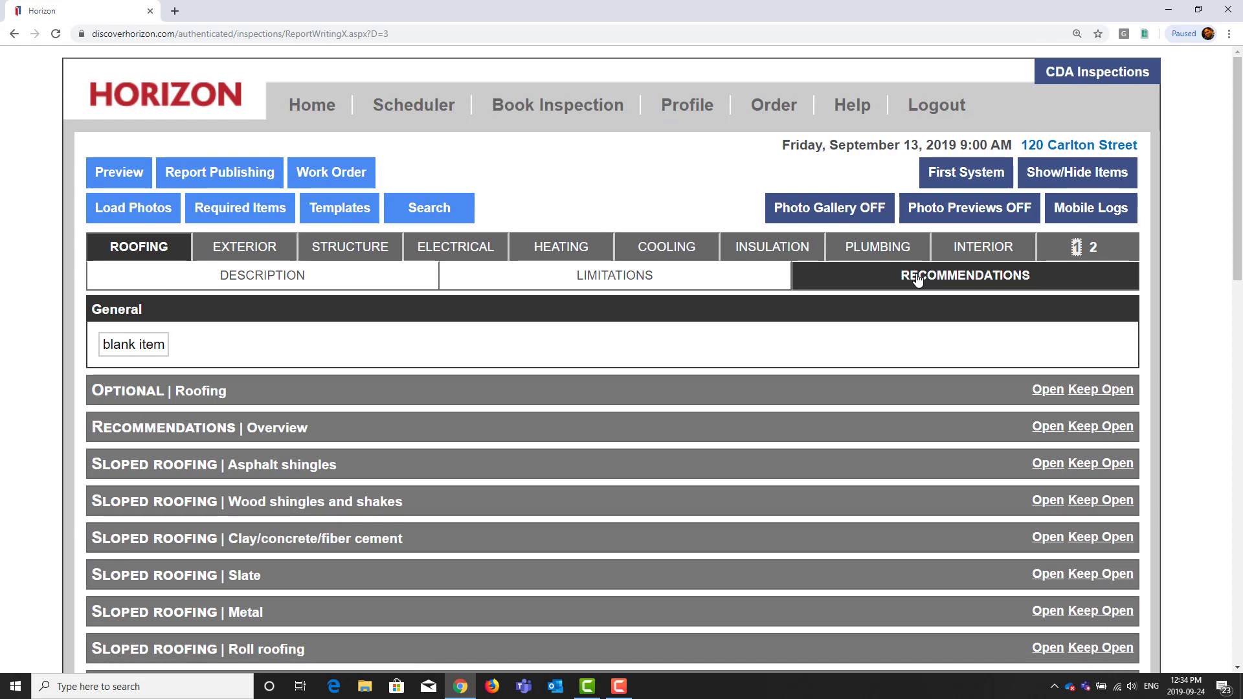
click(637, 462)
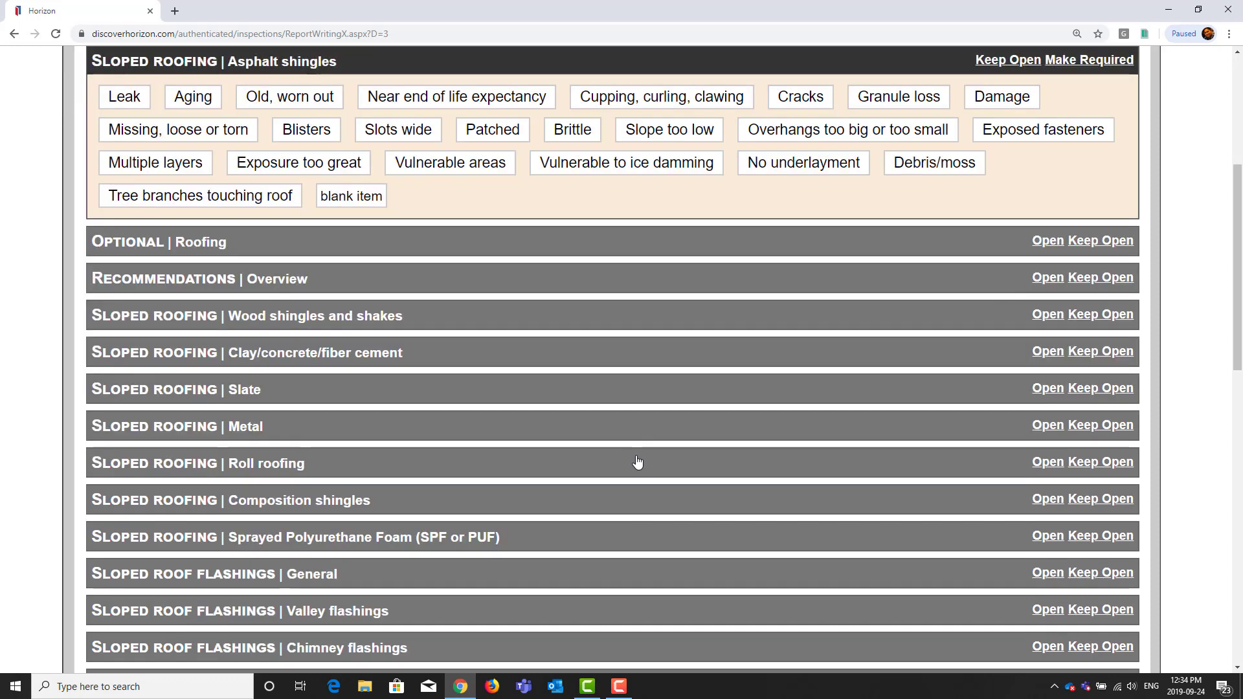
click(666, 110)
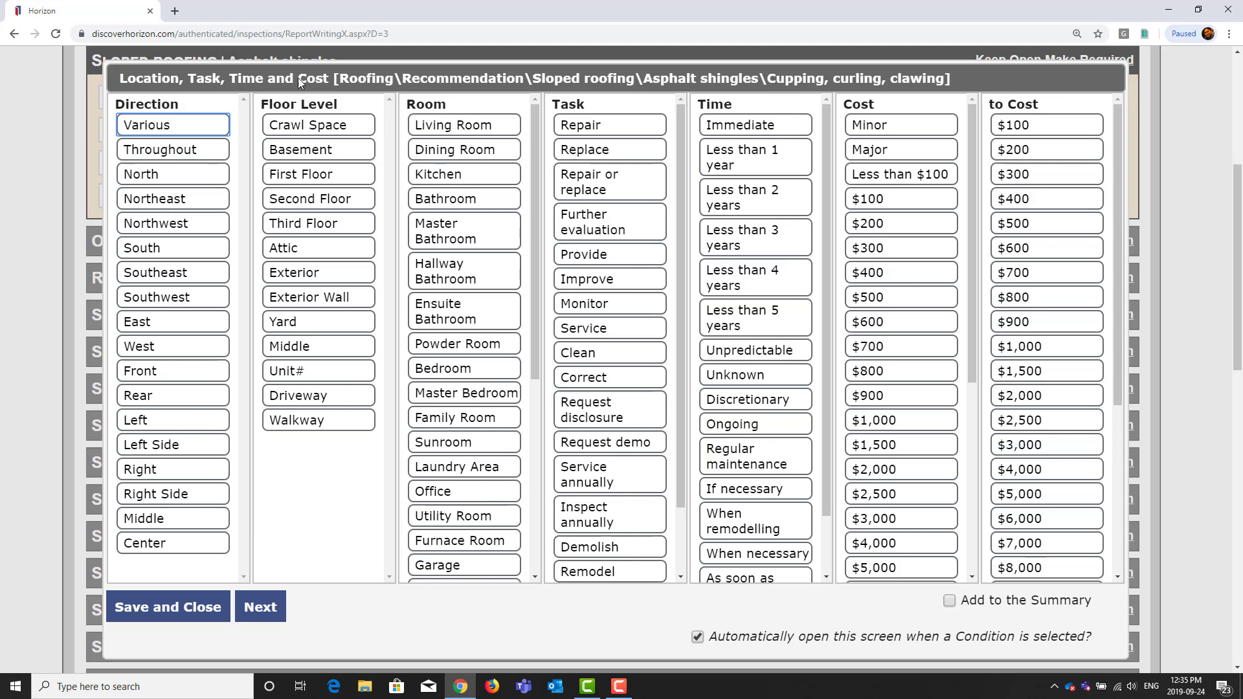
- Set the condition's direction to Northwest, task to Replace and time to Discretionary, add it to the summary, and proceed to its photos
click(204, 233)
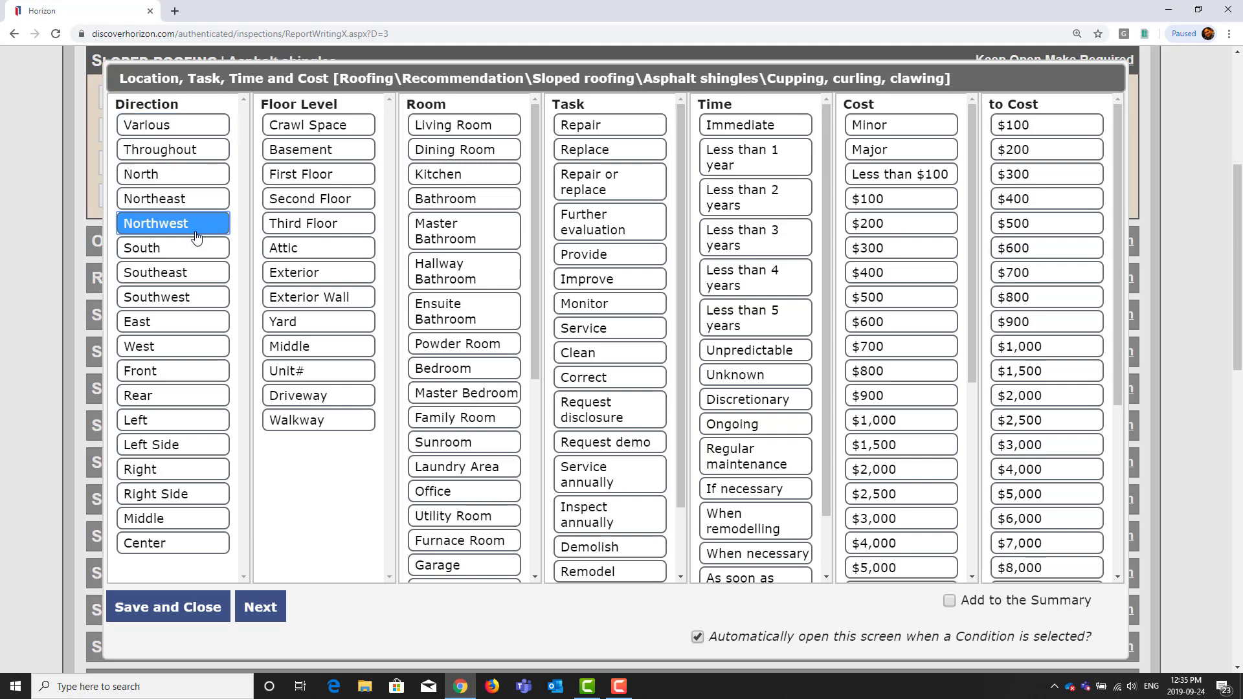
click(620, 157)
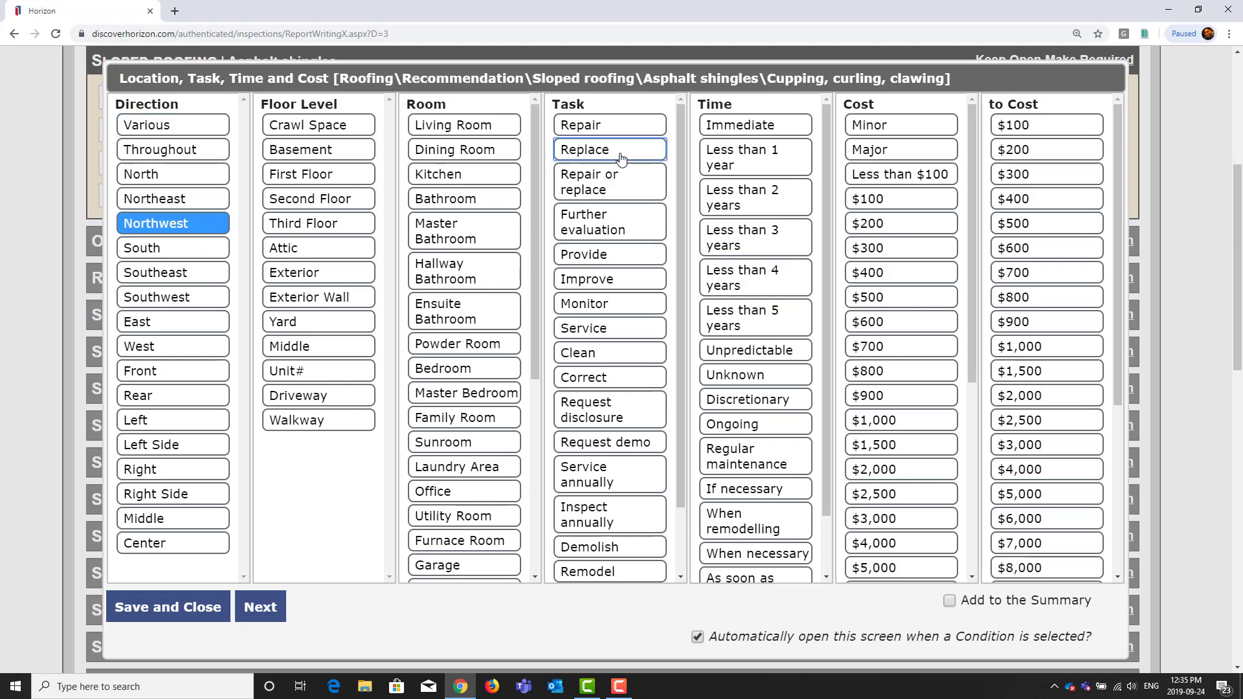
click(774, 410)
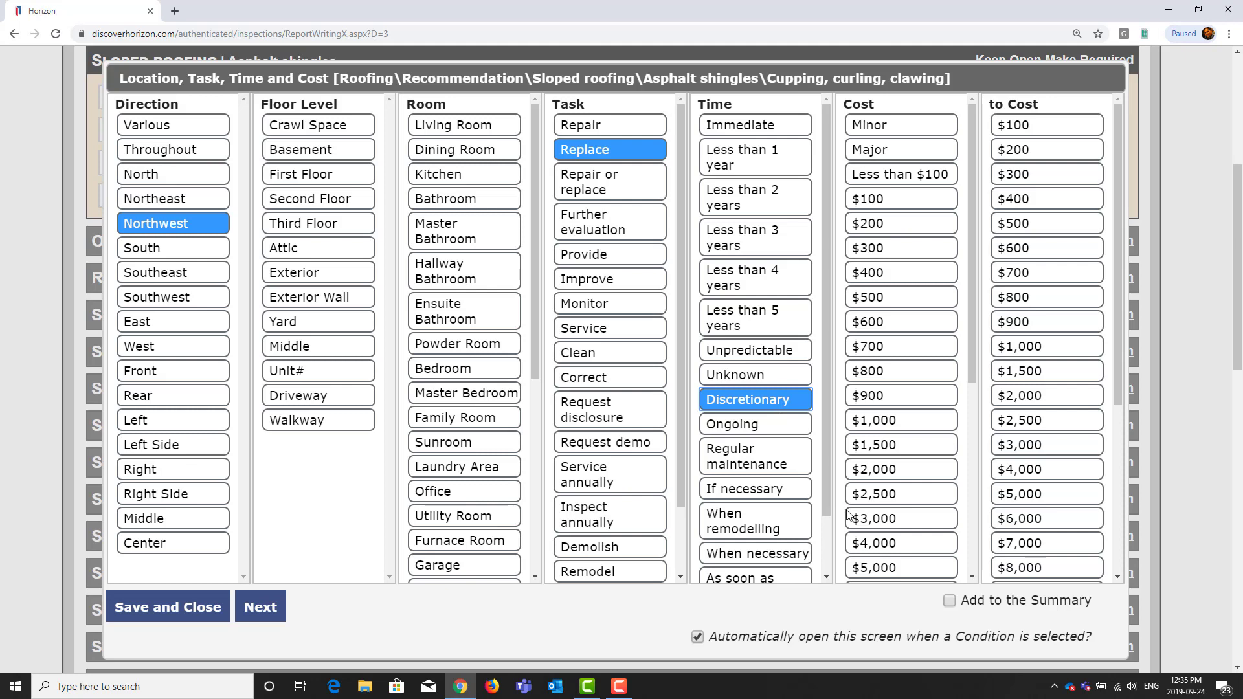
click(949, 604)
click(262, 608)
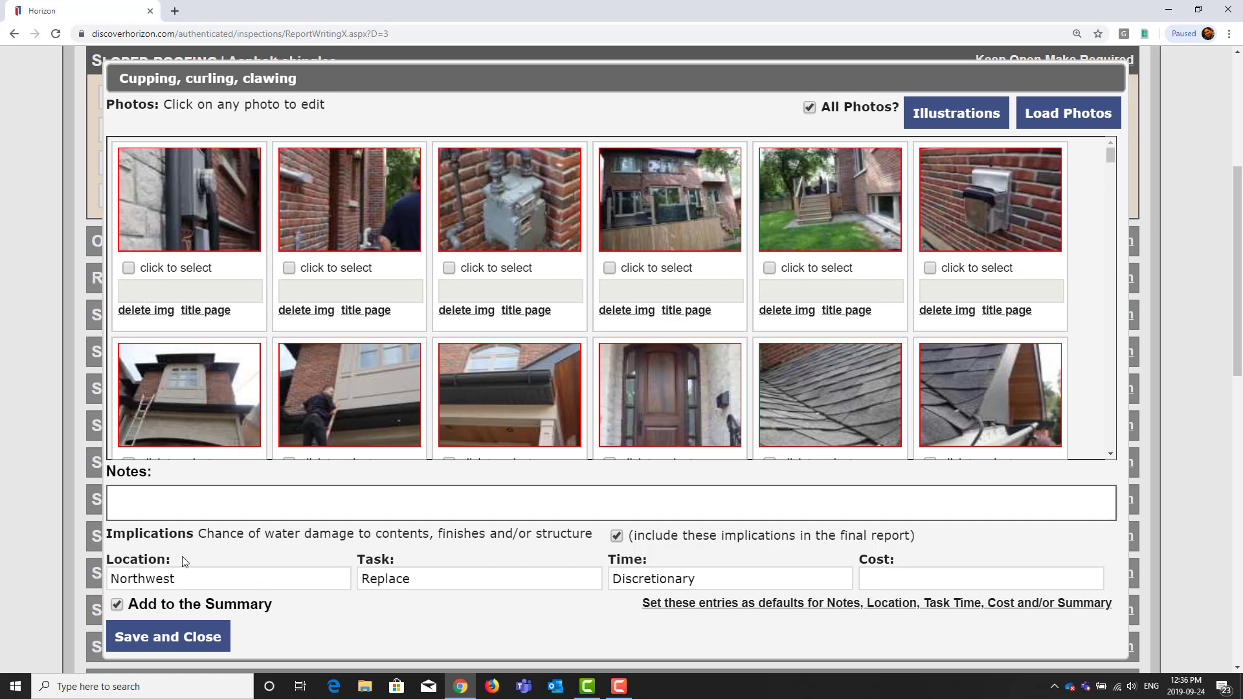
drag(466, 79, 385, 79)
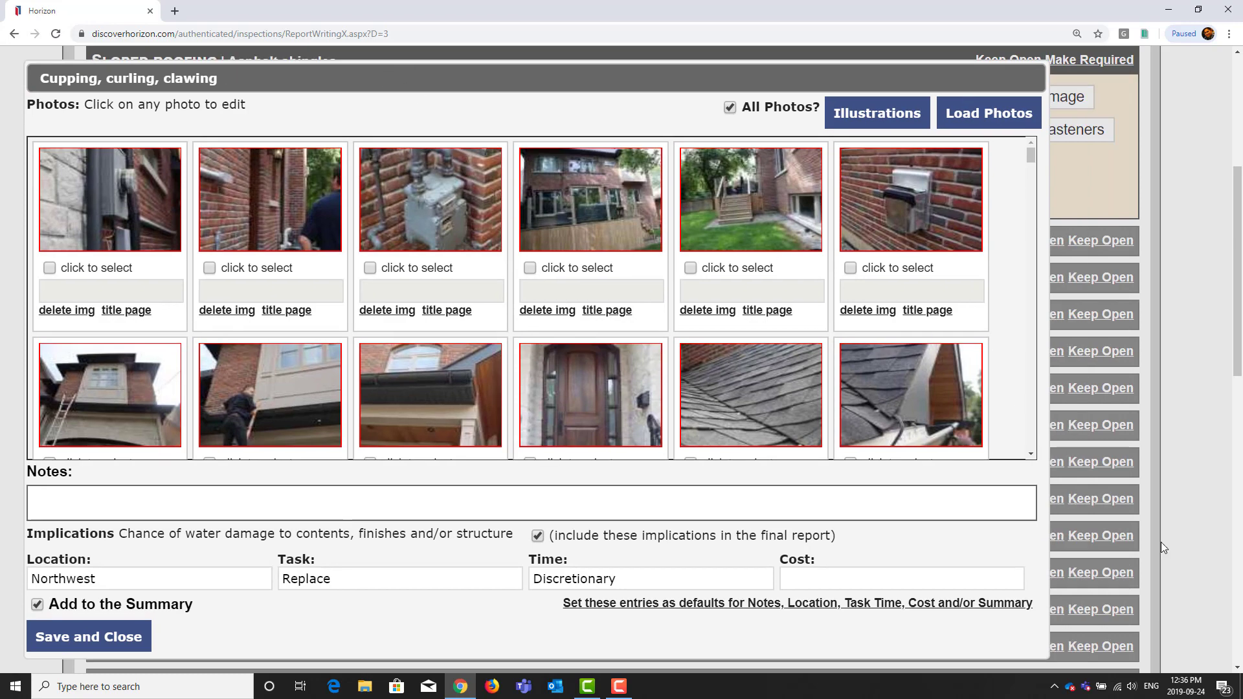
- Enlarge the condition's photo window, attach the roof valley photo beside the brick wall, and open that photo for editing
drag(1046, 660, 1228, 677)
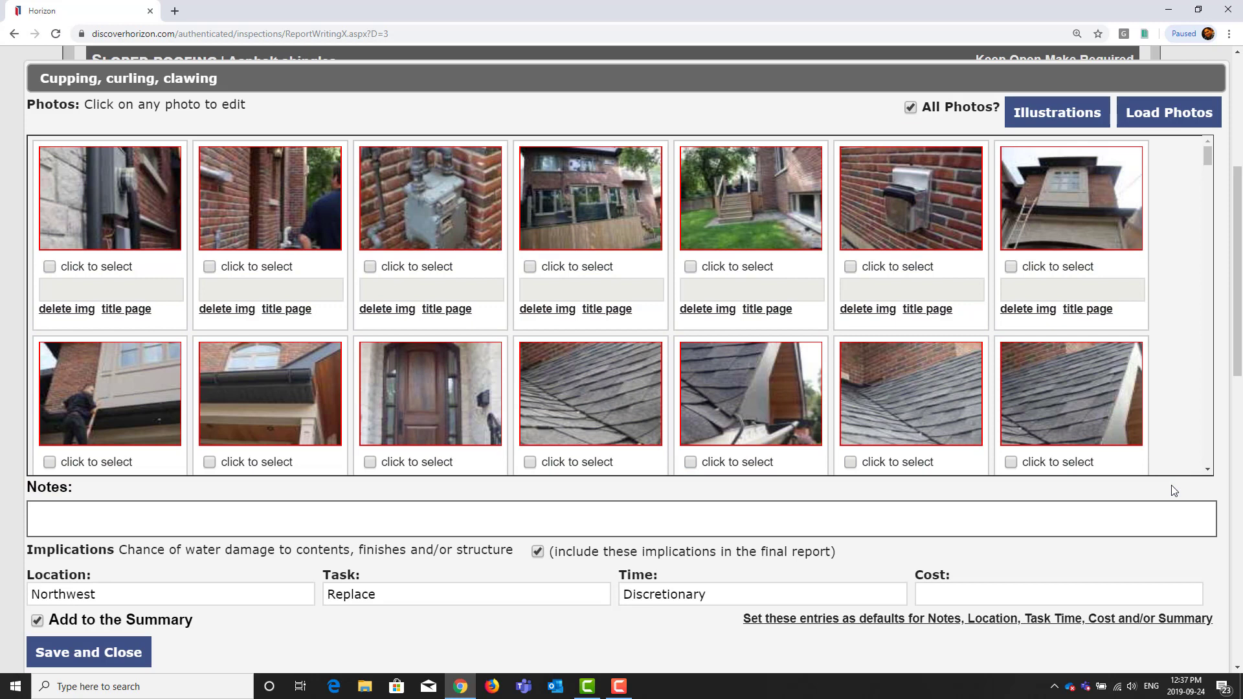
scroll(943, 395, down, 1)
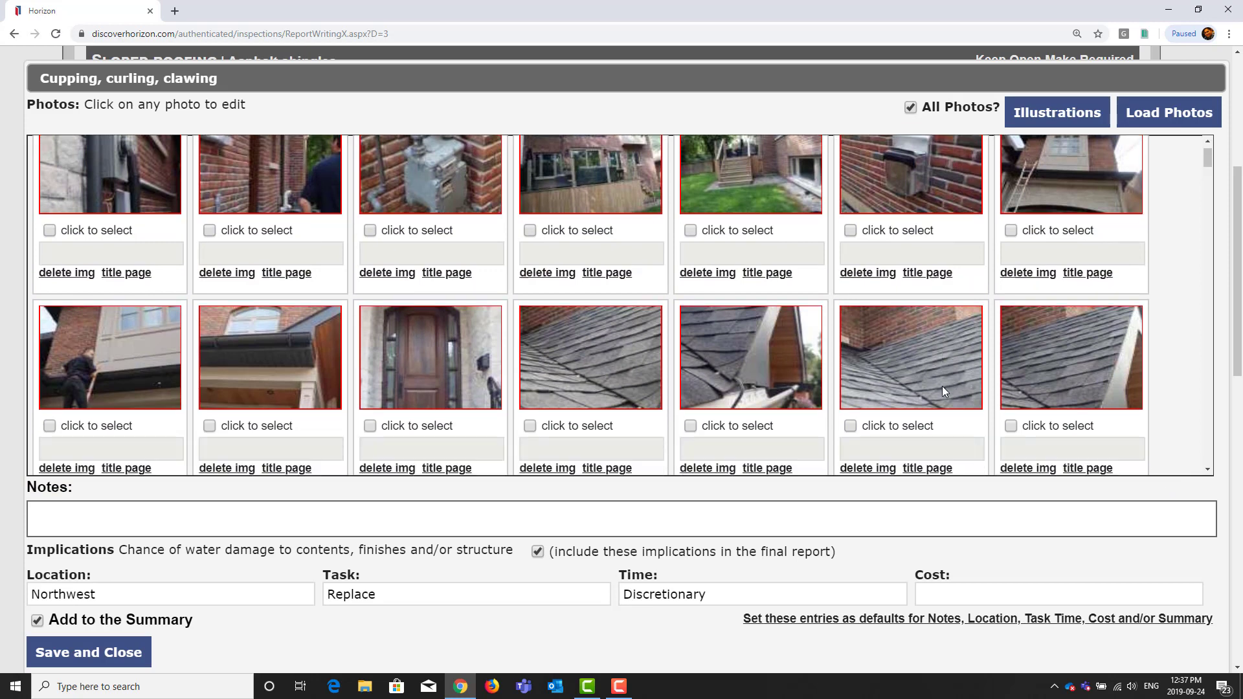
click(850, 398)
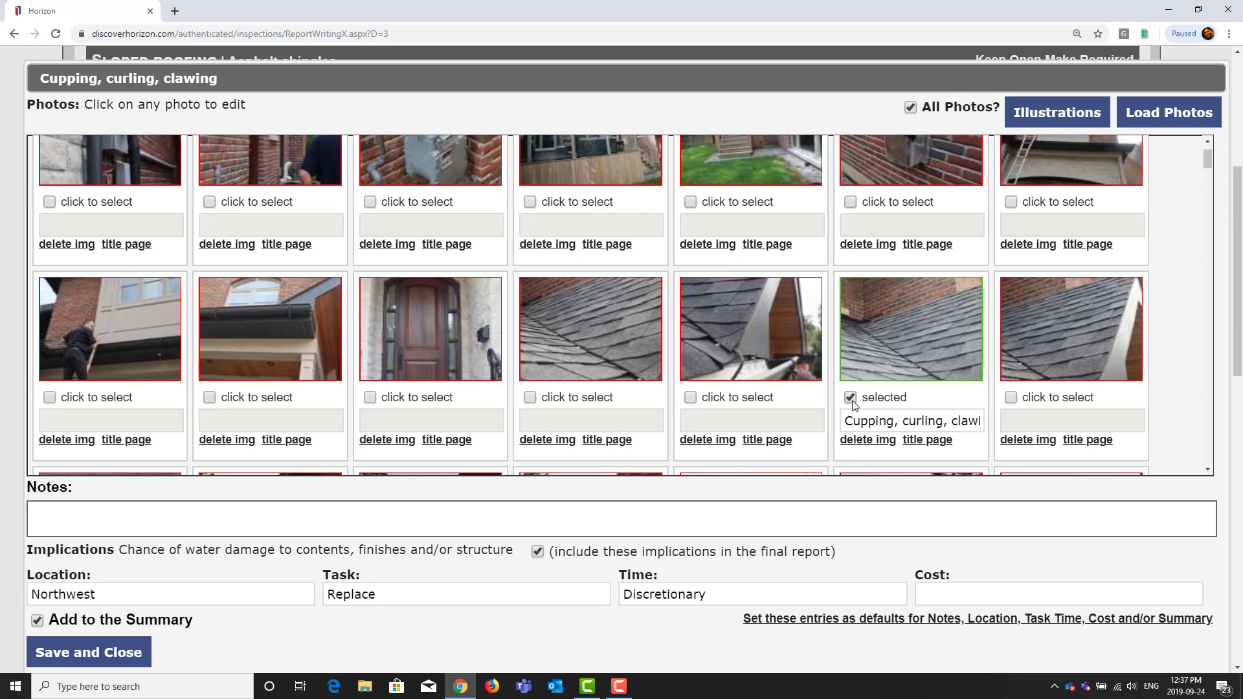
click(919, 354)
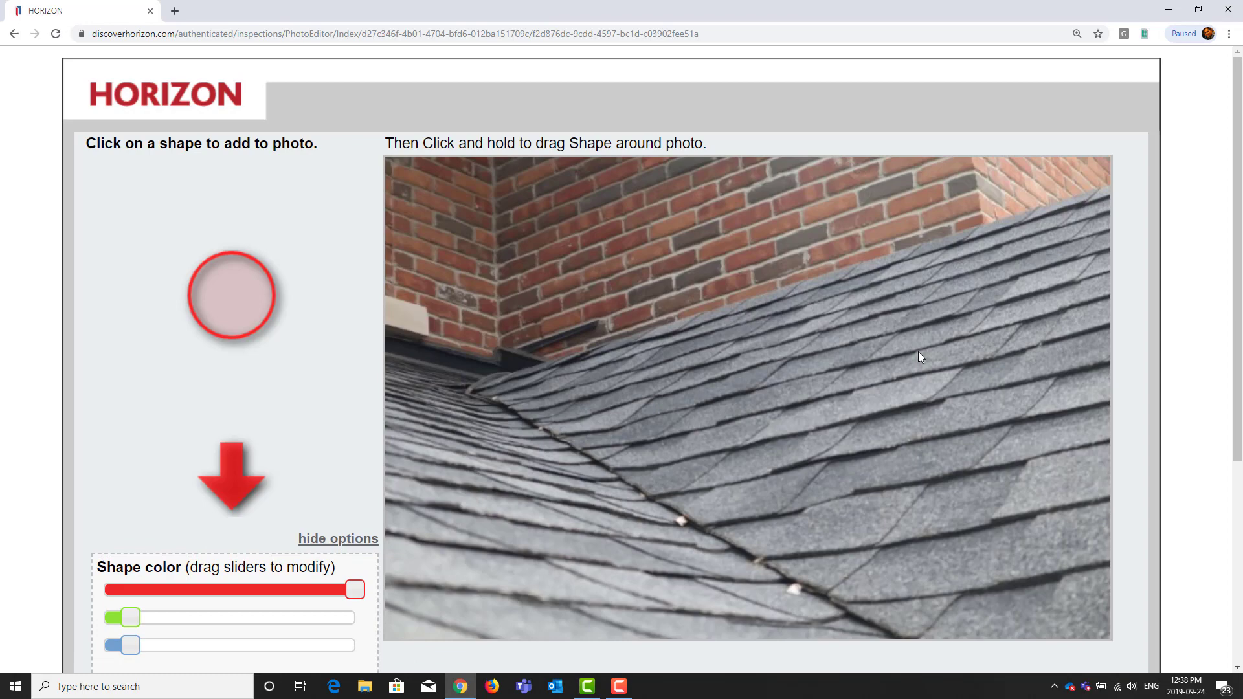
- Try marking the right-hand shingles with a small red circle, then clear the shapes from the photo
scroll(918, 351, down, 4)
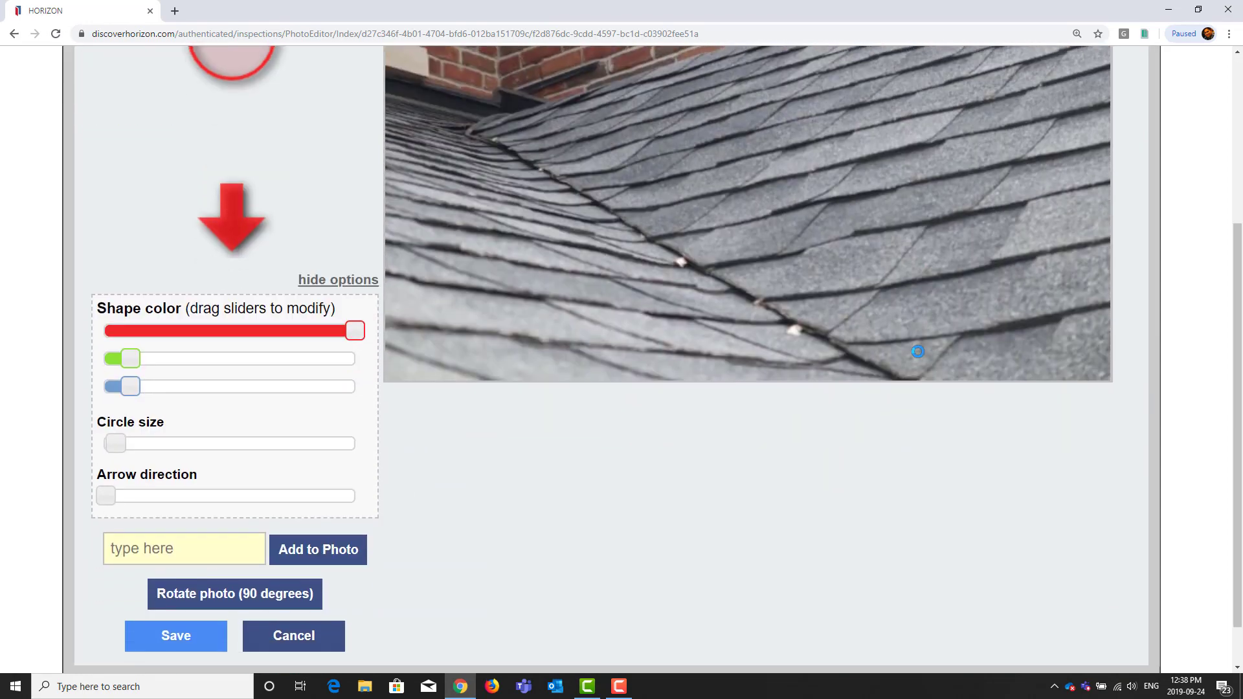
scroll(918, 351, up, 4)
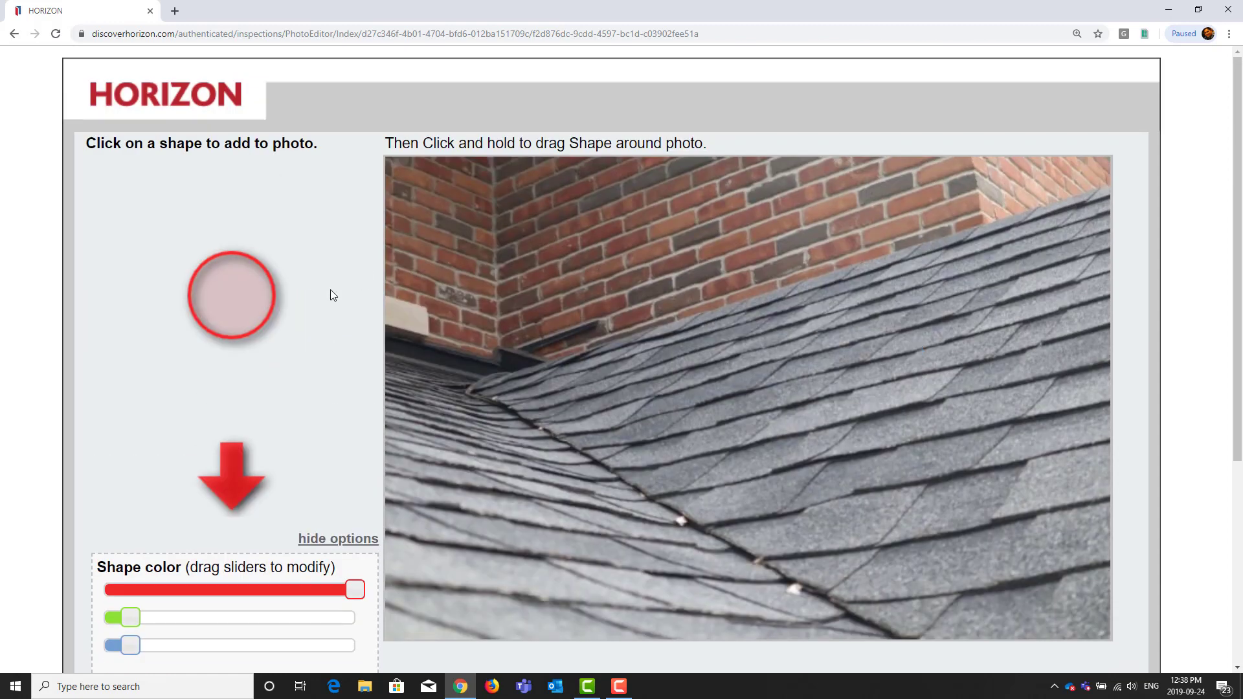
click(243, 304)
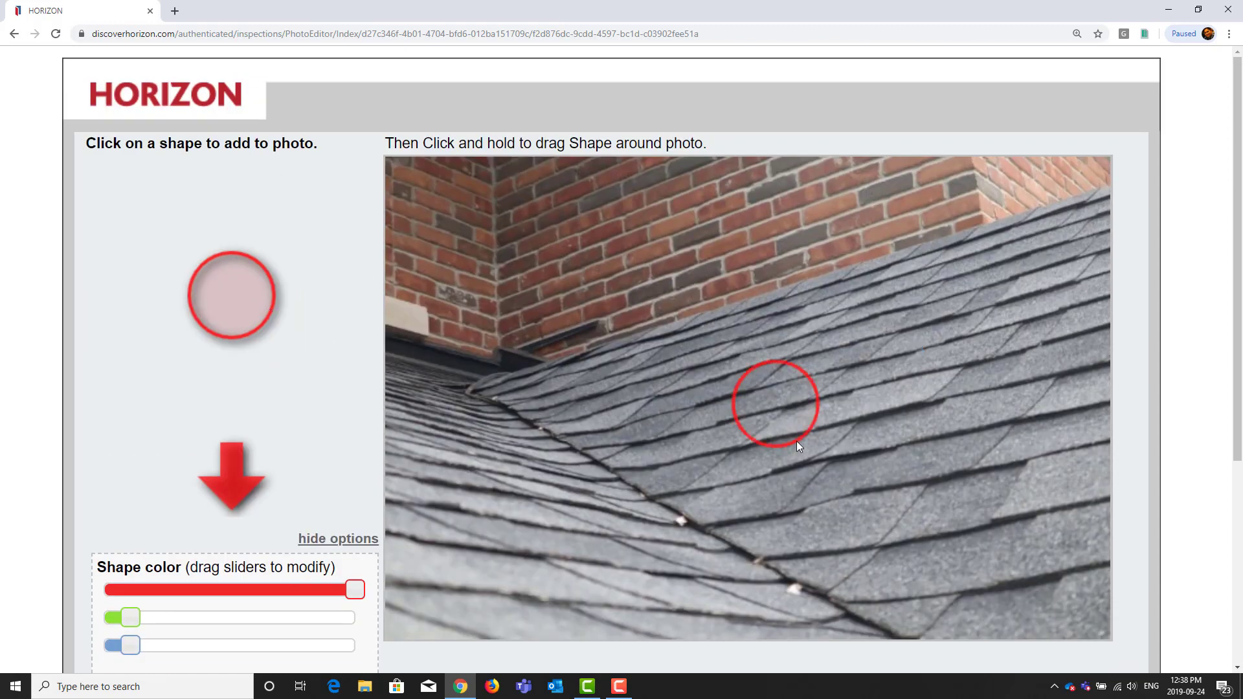
drag(798, 446, 910, 457)
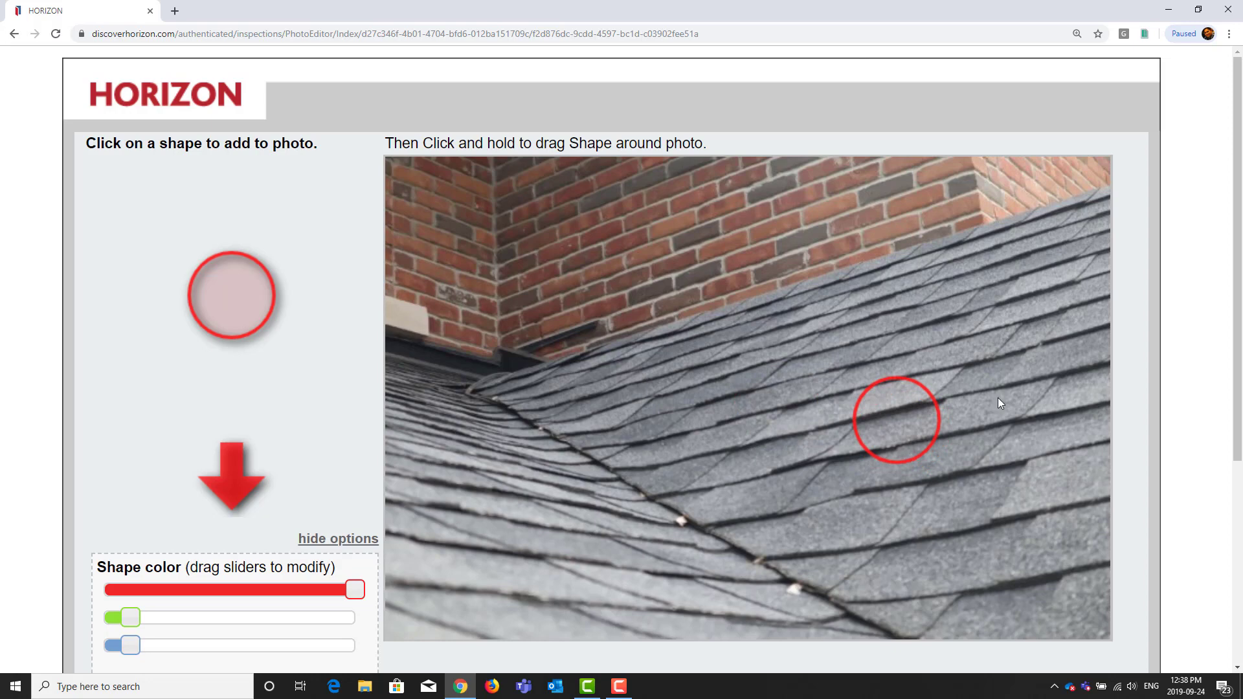
scroll(195, 608, down, 5)
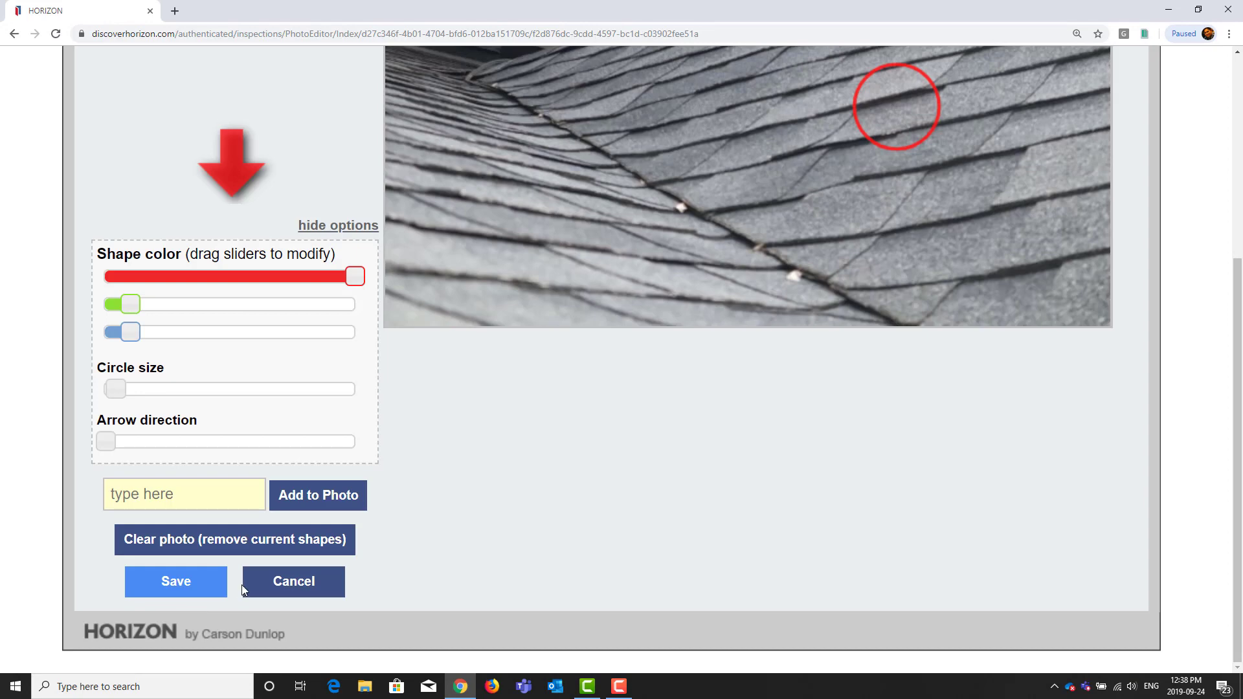
click(318, 540)
scroll(727, 458, up, 3)
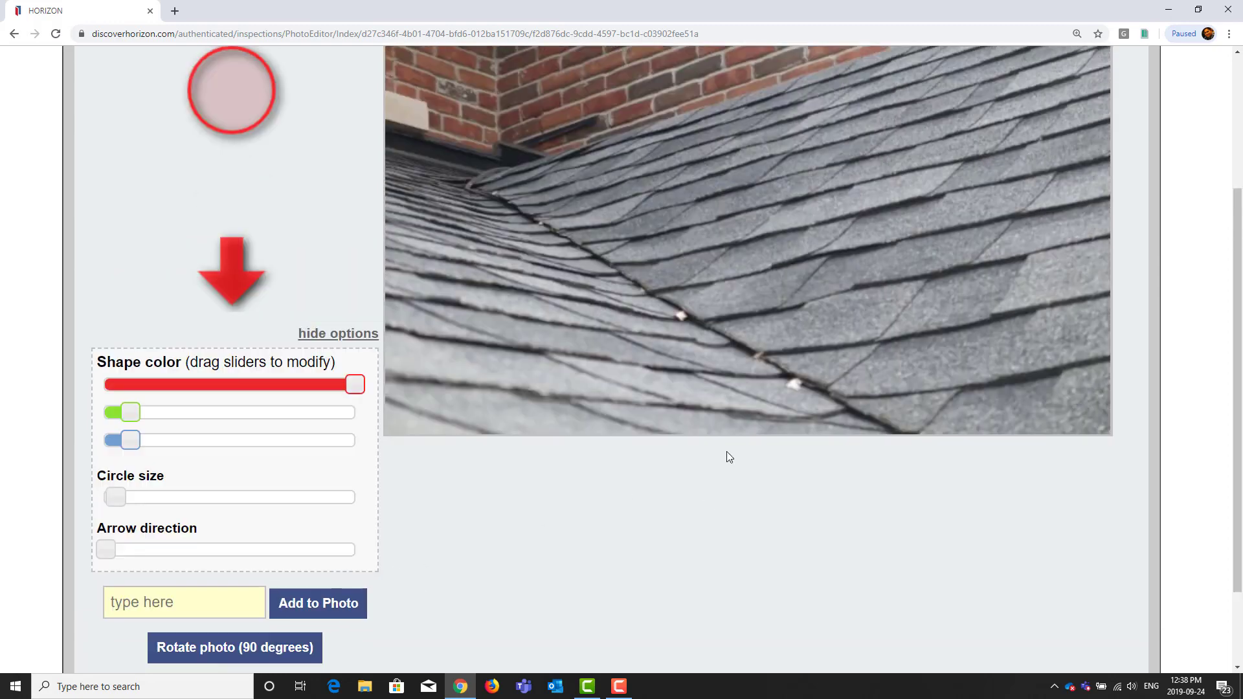
- Enlarge the circle shape, place it over the right-hand shingles in the photo, and save the marked-up photo
scroll(200, 538, down, 2)
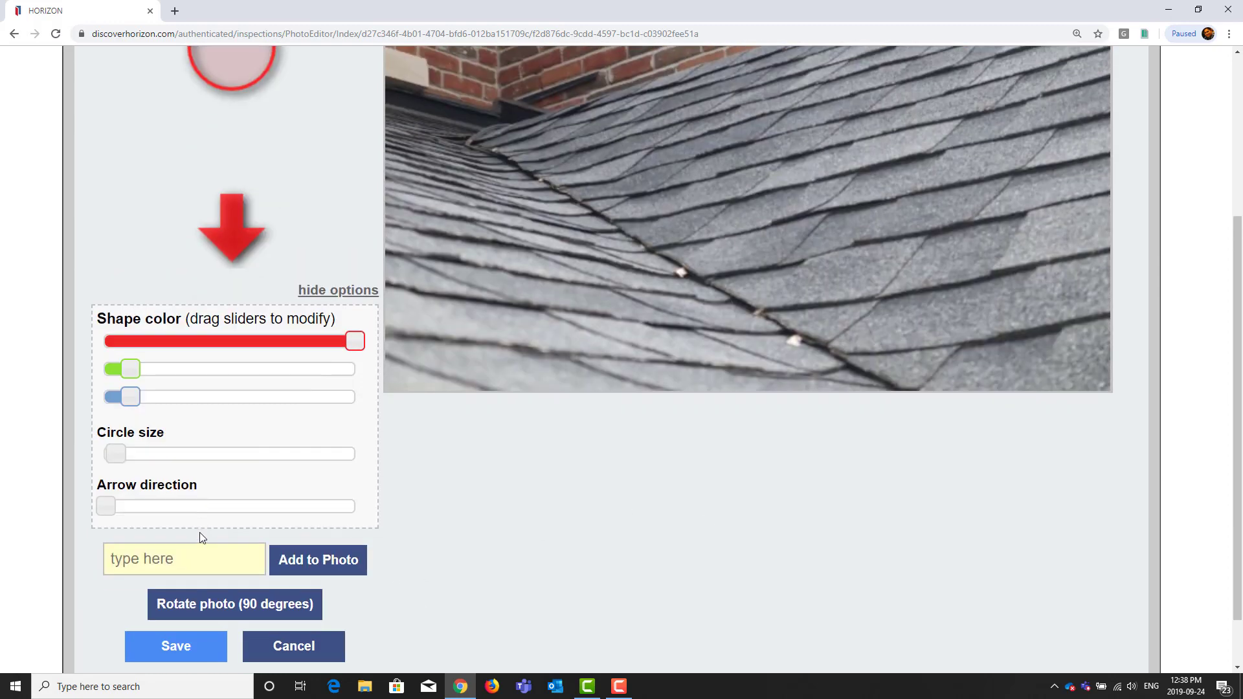
click(207, 460)
scroll(579, 504, up, 4)
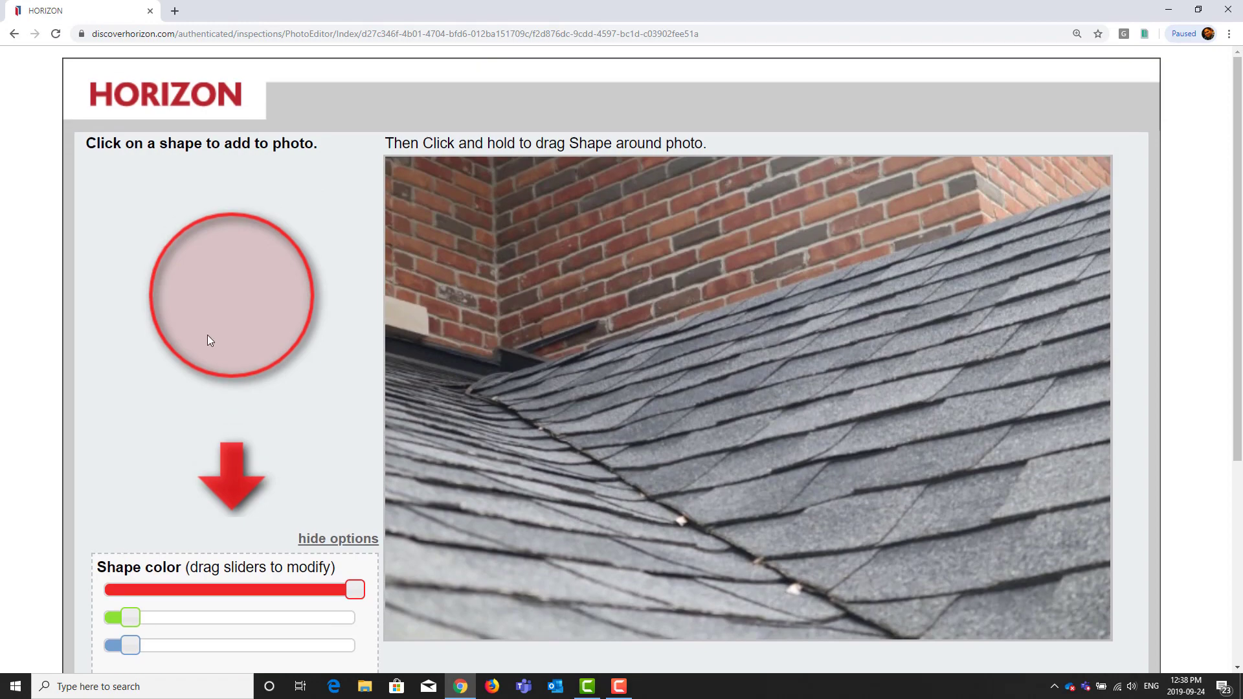
click(207, 339)
drag(810, 449, 835, 420)
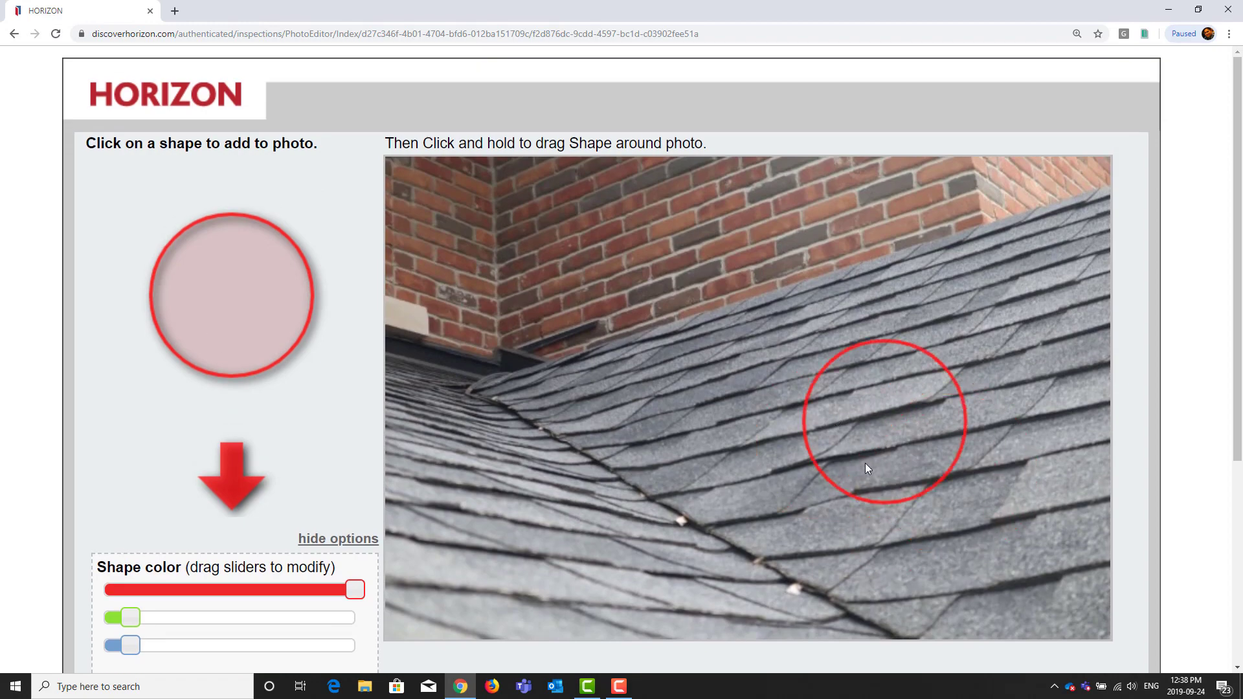
scroll(865, 463, down, 4)
click(192, 644)
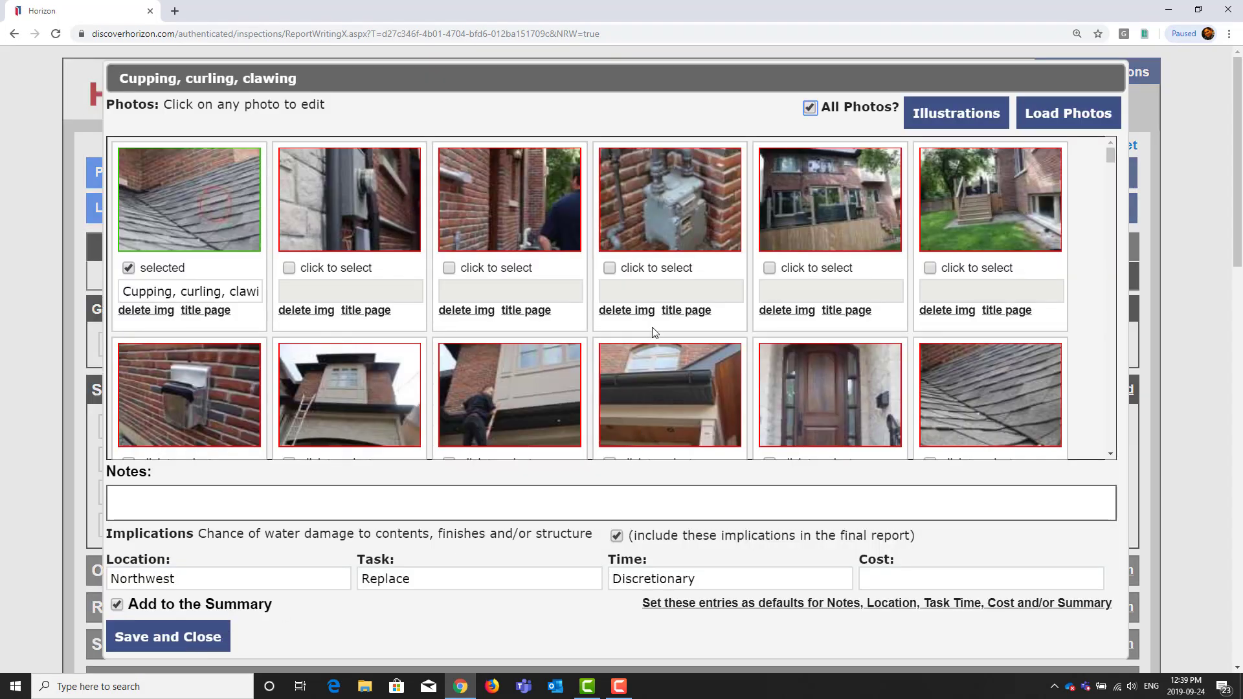
- Copy the photo of the house front with the garage to the title page, and save the "Cupping, curling, clawing" condition
scroll(905, 298, down, 7)
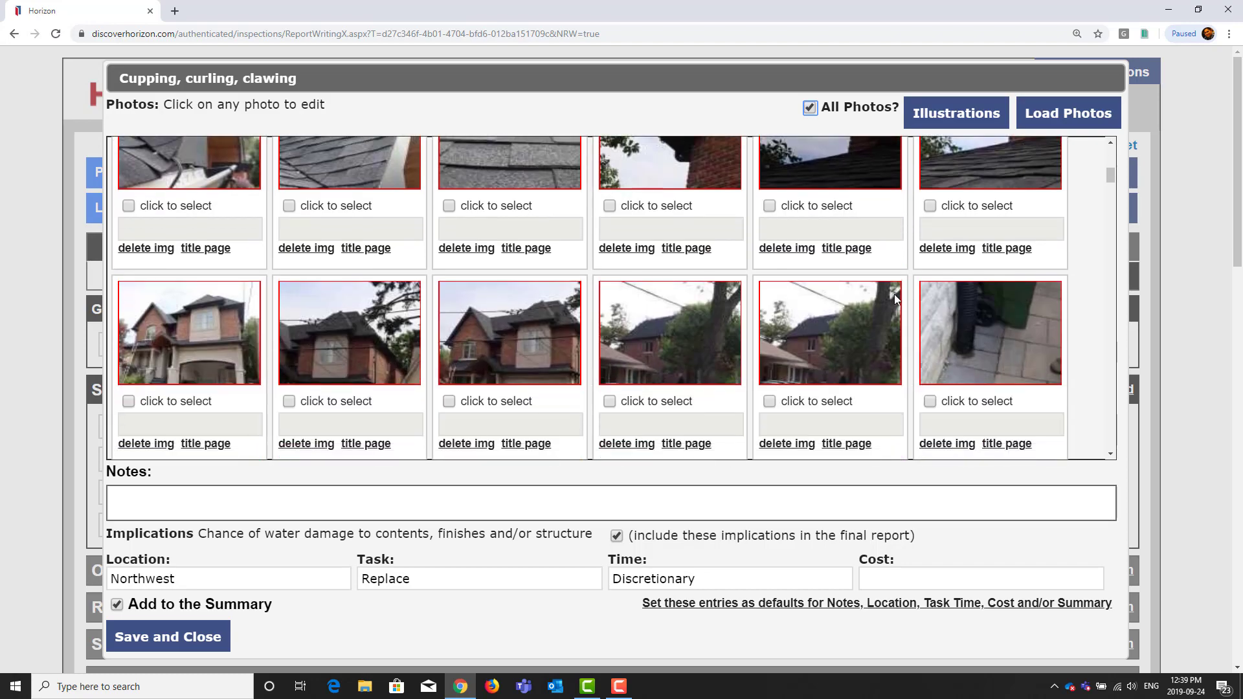
scroll(257, 372, down, 2)
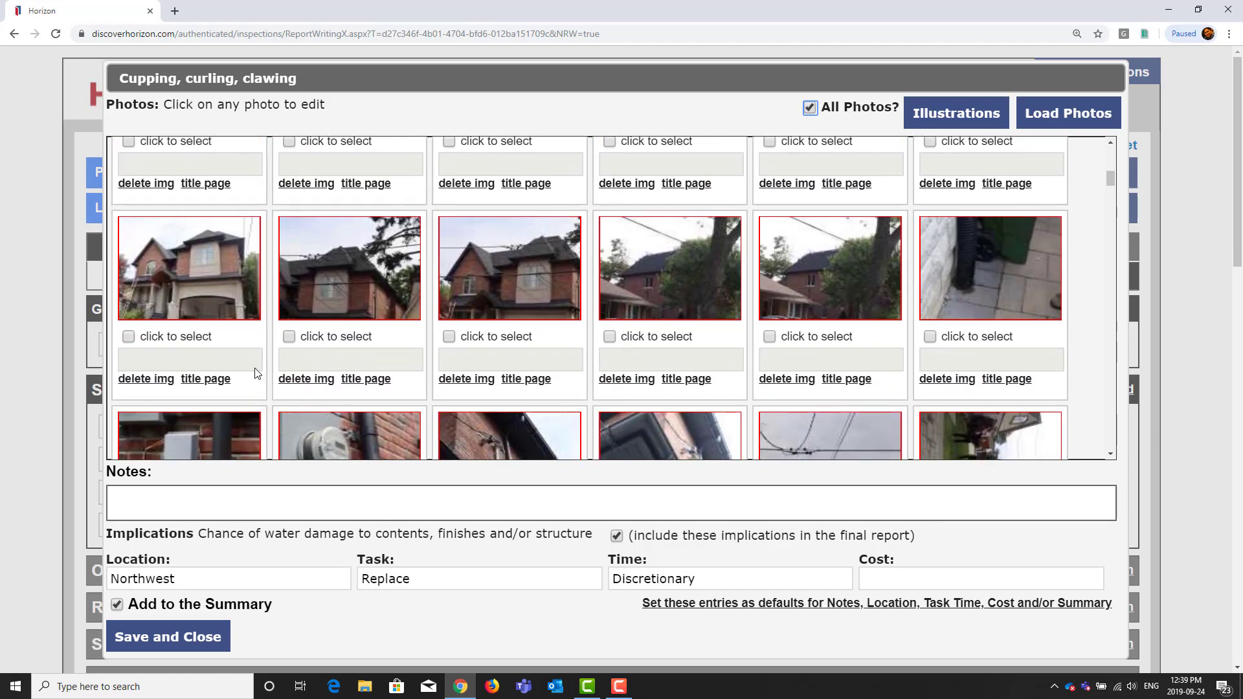
click(202, 380)
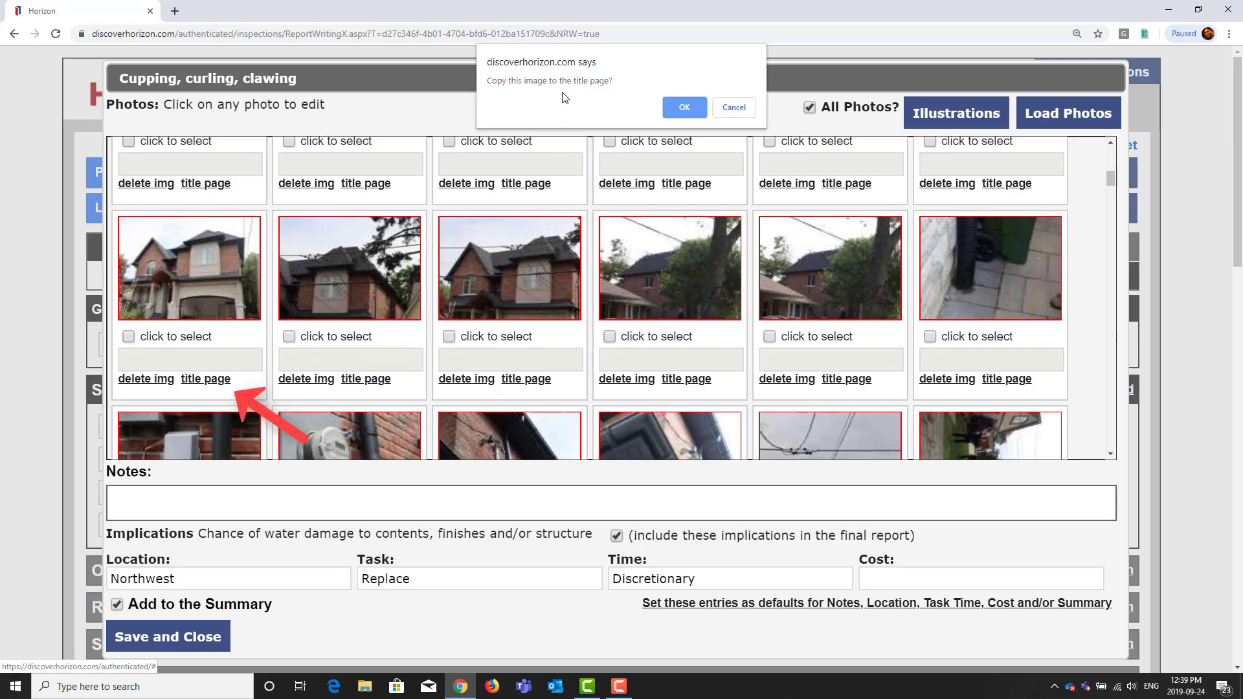
click(680, 112)
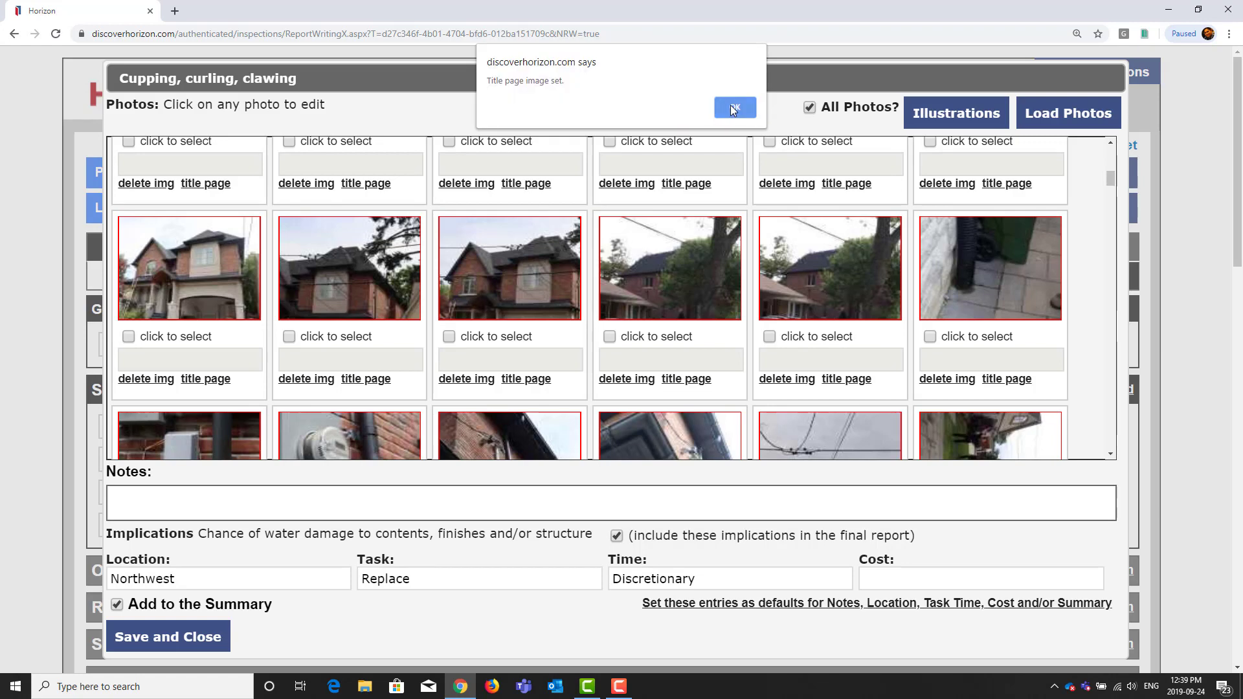
click(731, 108)
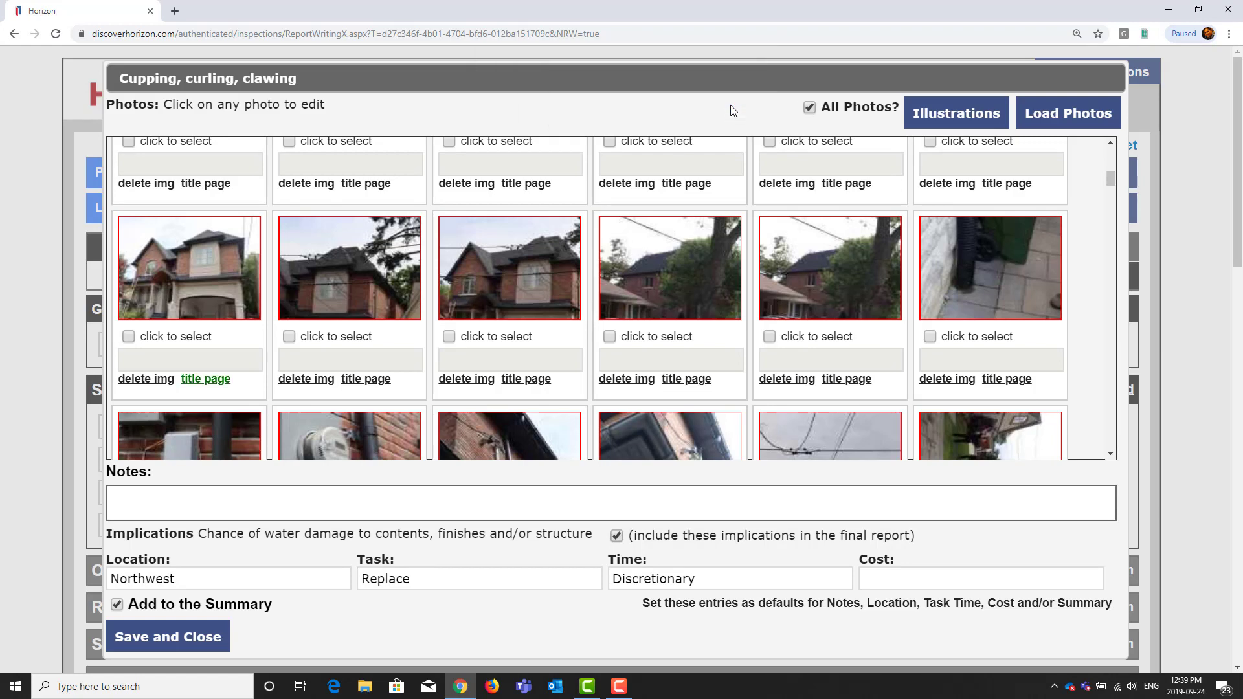
click(205, 631)
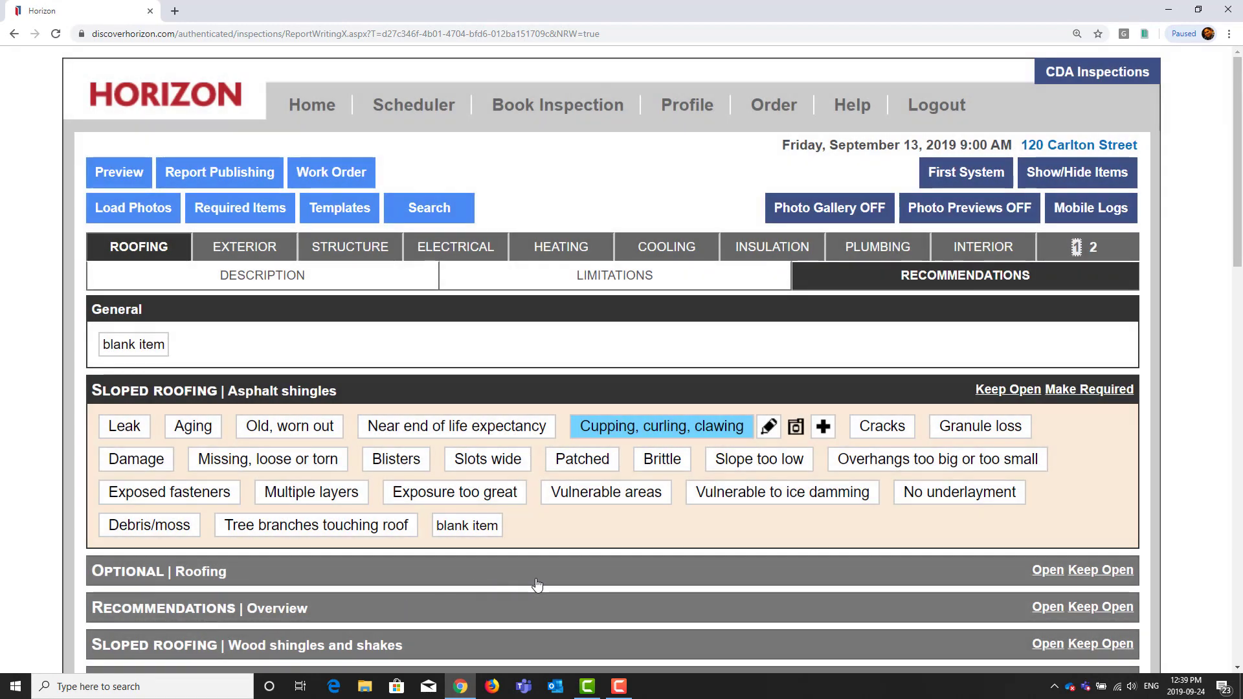
- Add the asphalt shingles condition "Granule loss" with direction North, task Replace and time Discretionary, and proceed to its photos
click(977, 429)
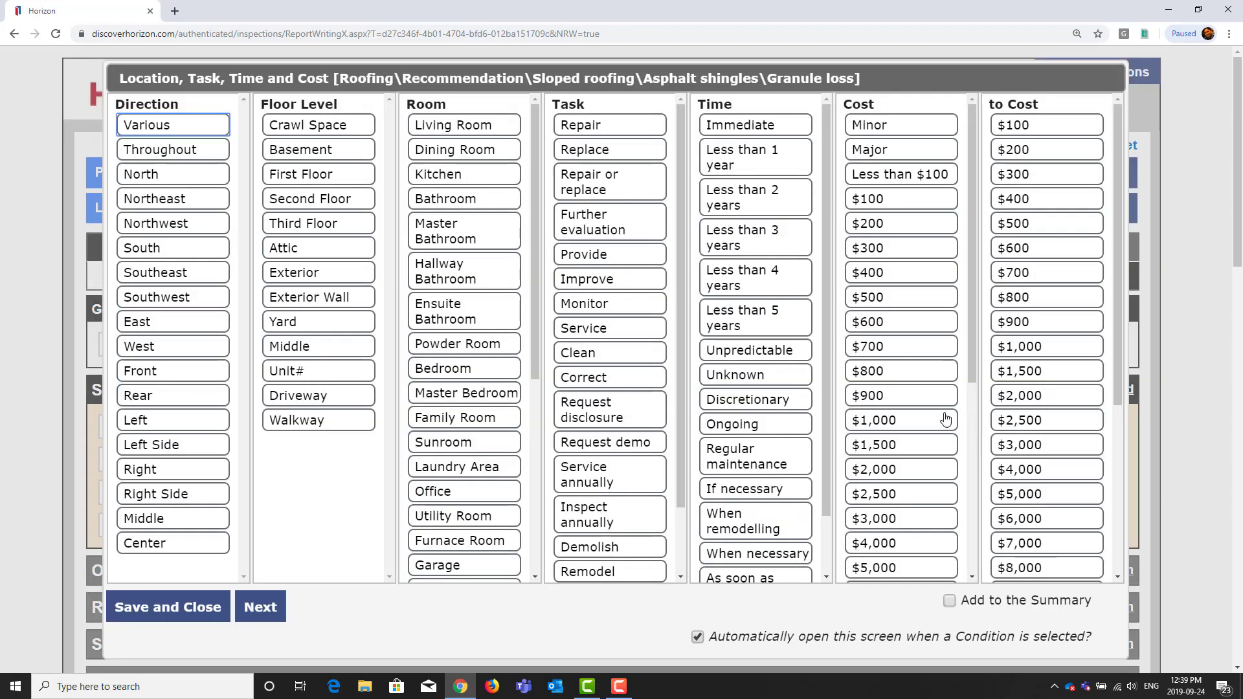
click(198, 179)
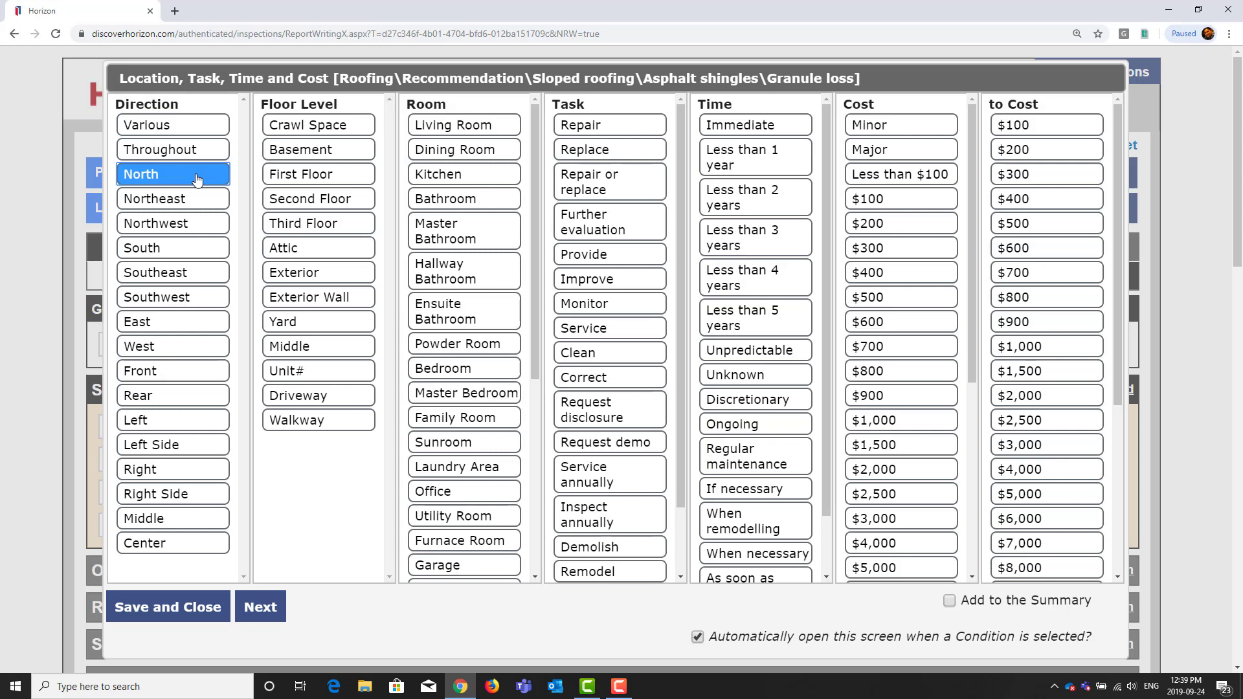
click(594, 155)
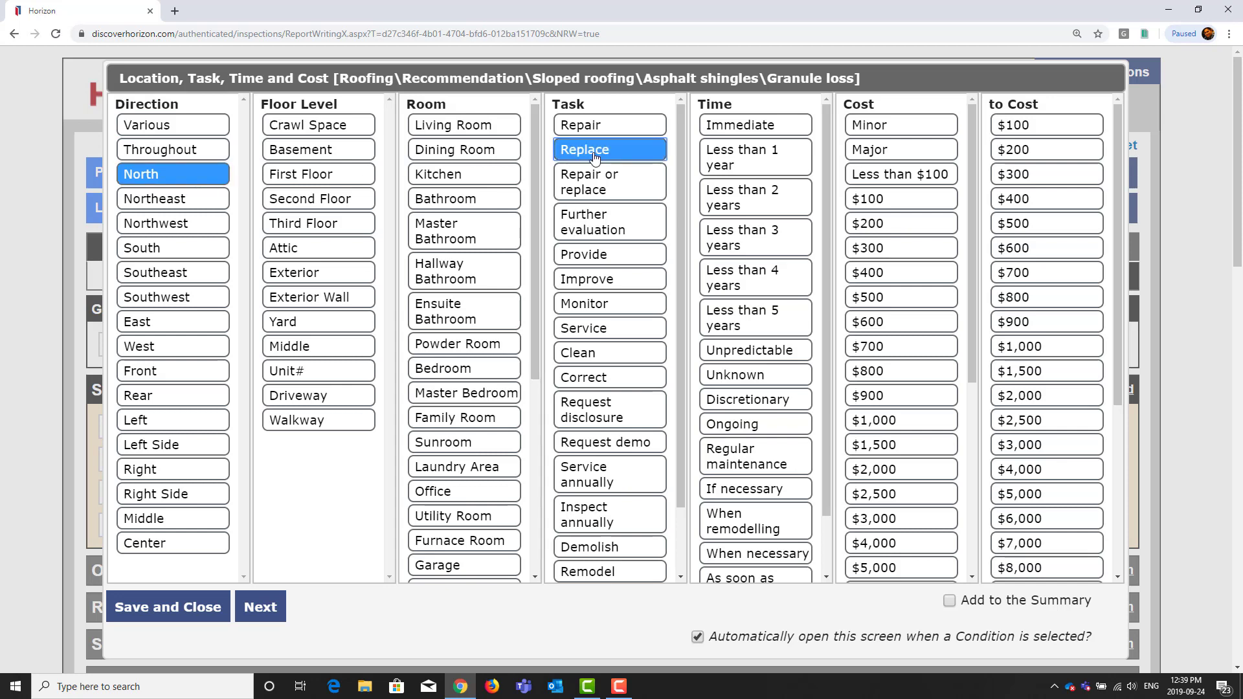
click(737, 402)
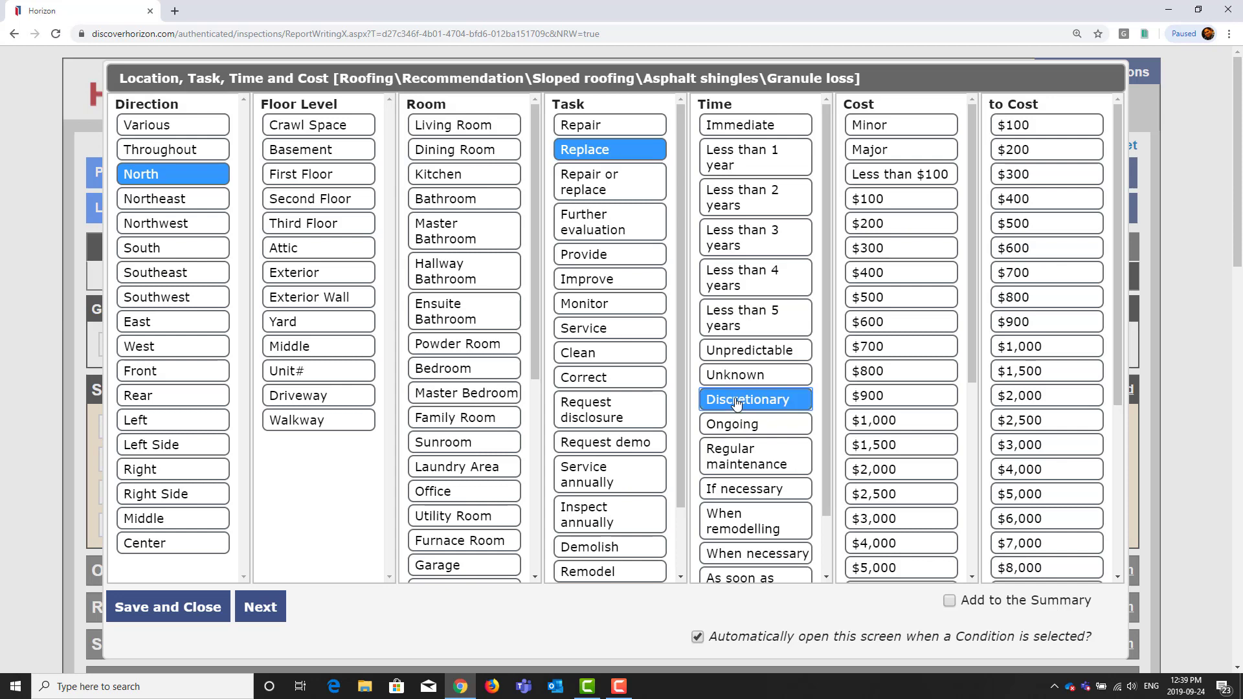
click(259, 608)
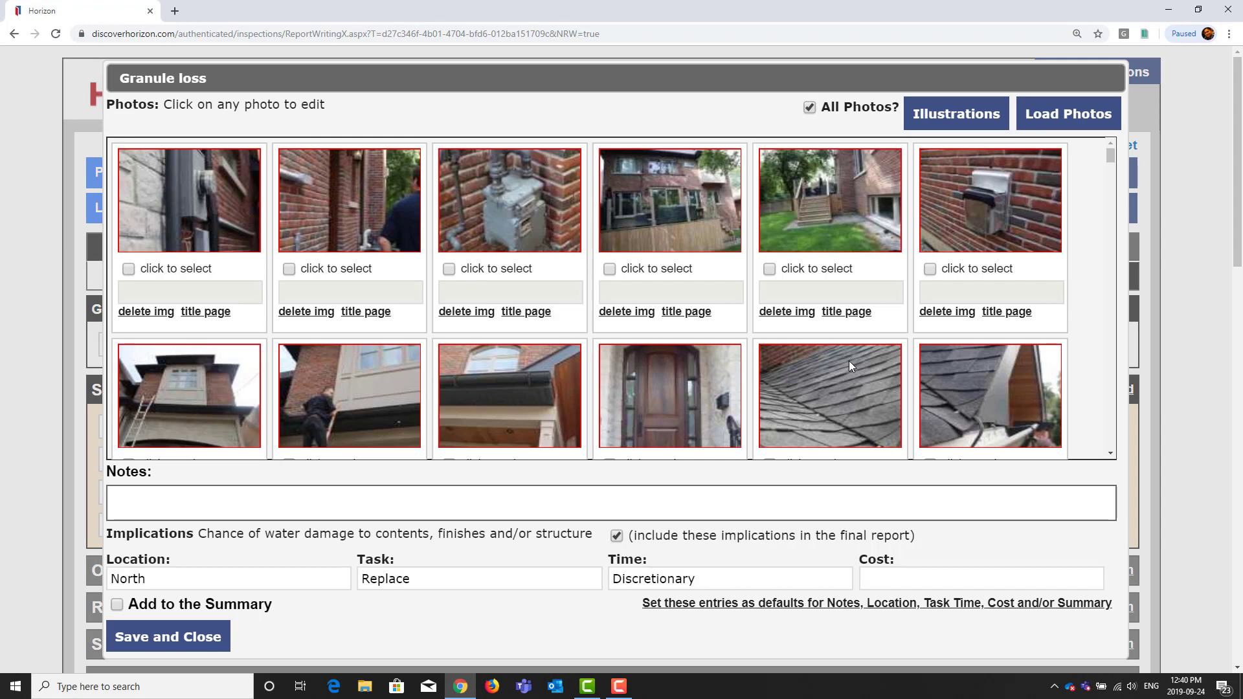
scroll(849, 360, down, 1)
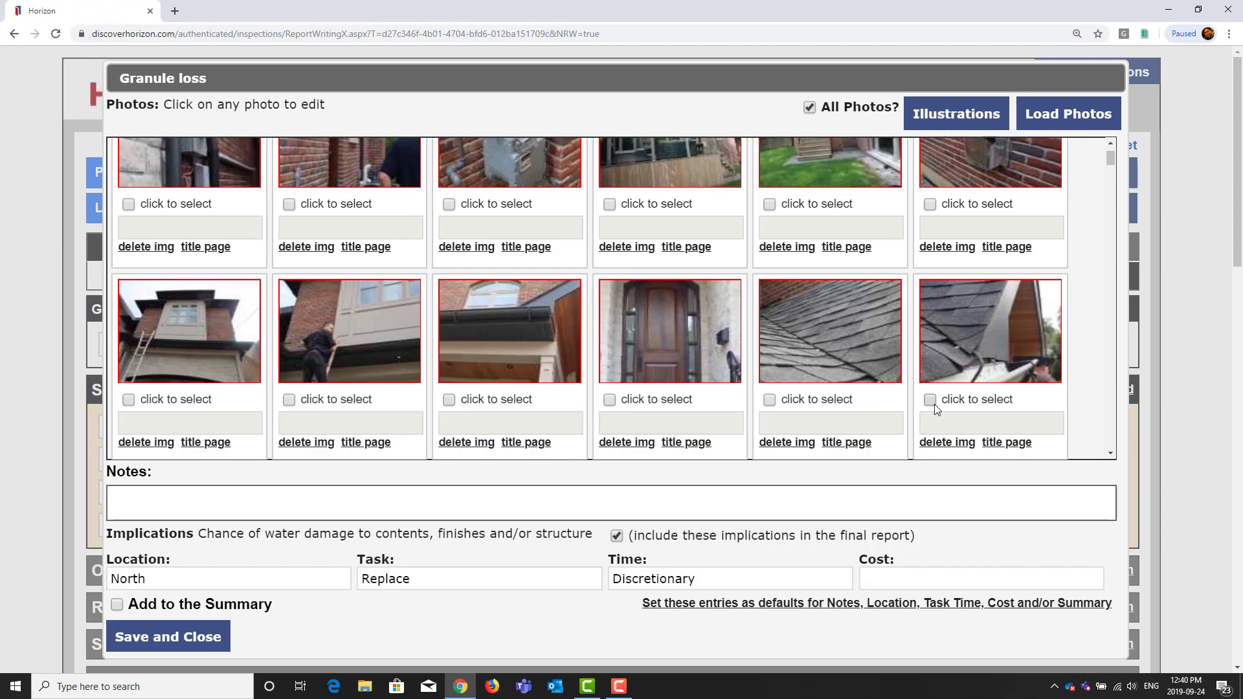
click(934, 404)
scroll(1089, 390, down, 2)
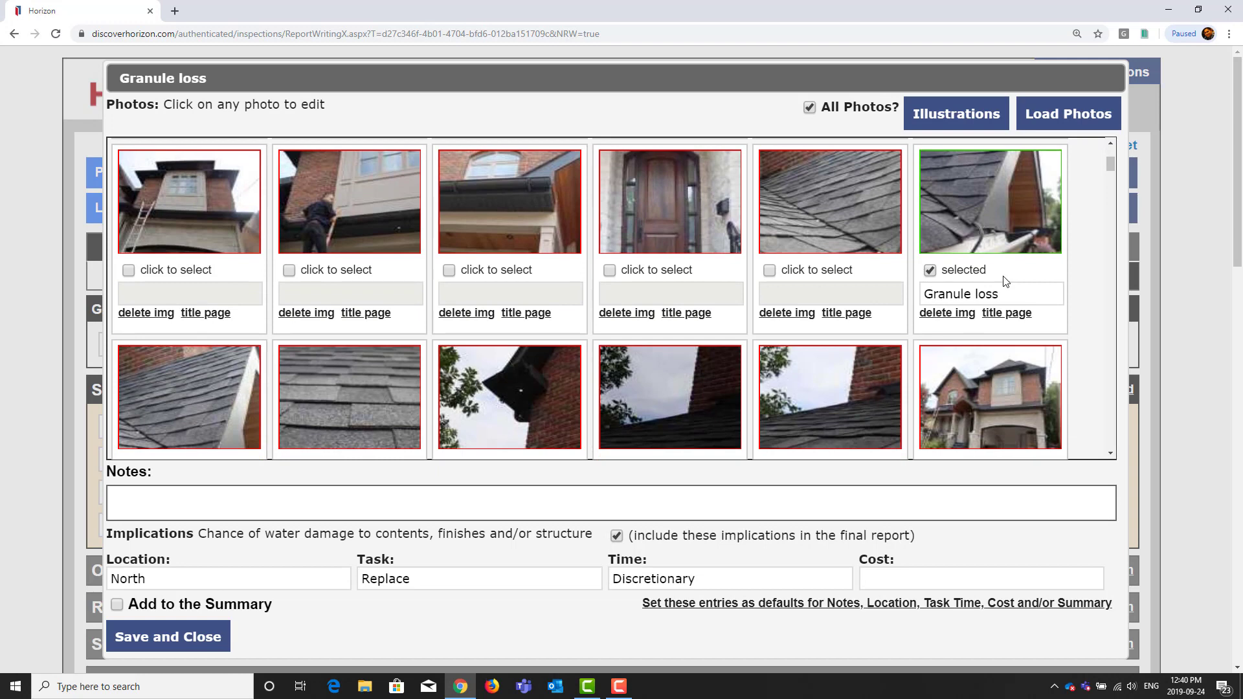
click(930, 272)
- Attach the close-up photo of the worn shingles to the "Granule loss" condition and save it
scroll(427, 323, down, 2)
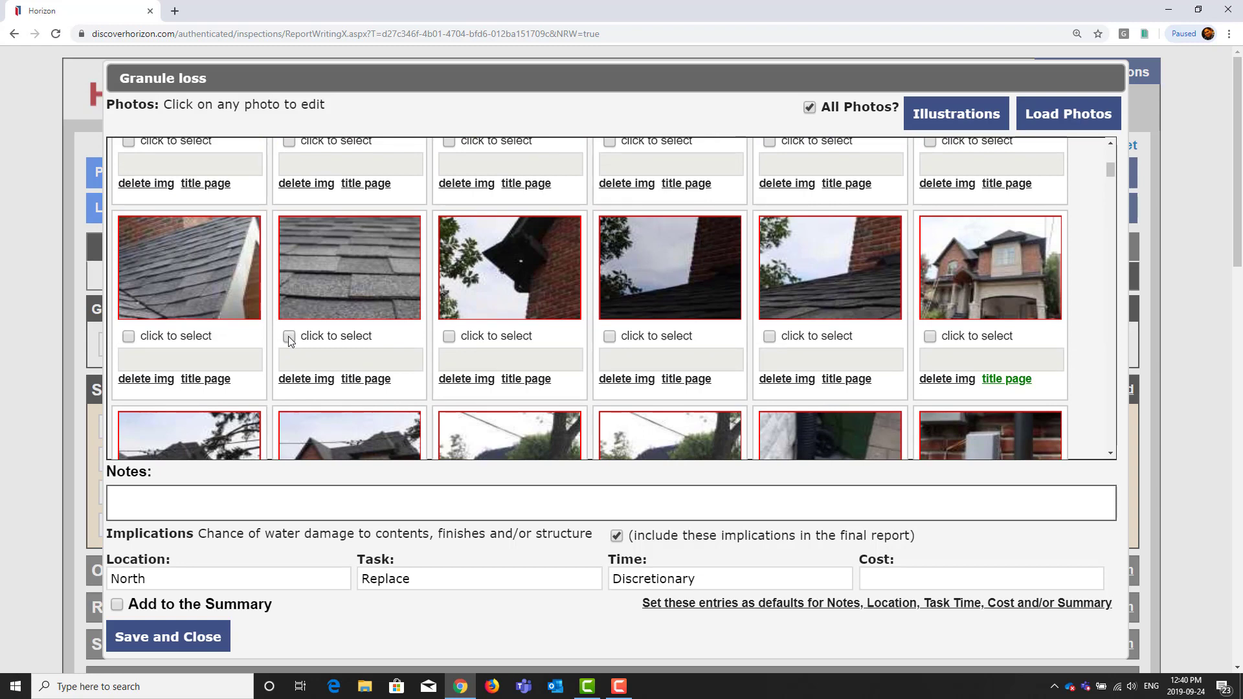
click(289, 337)
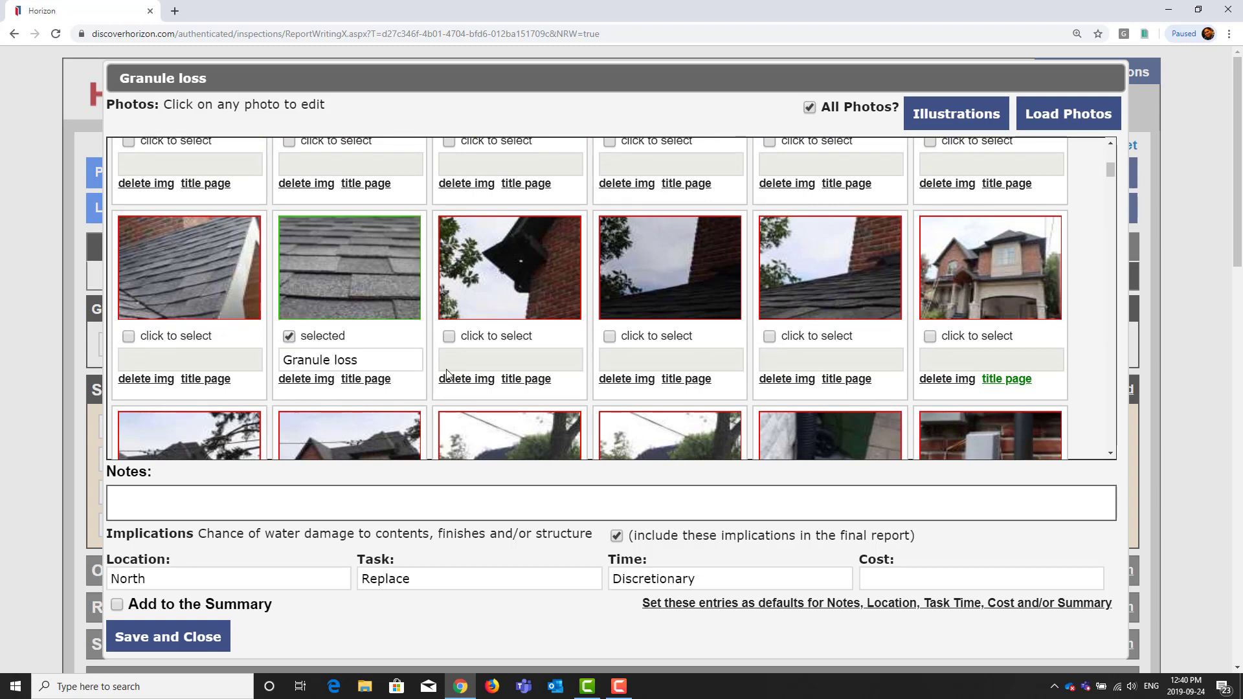
click(195, 638)
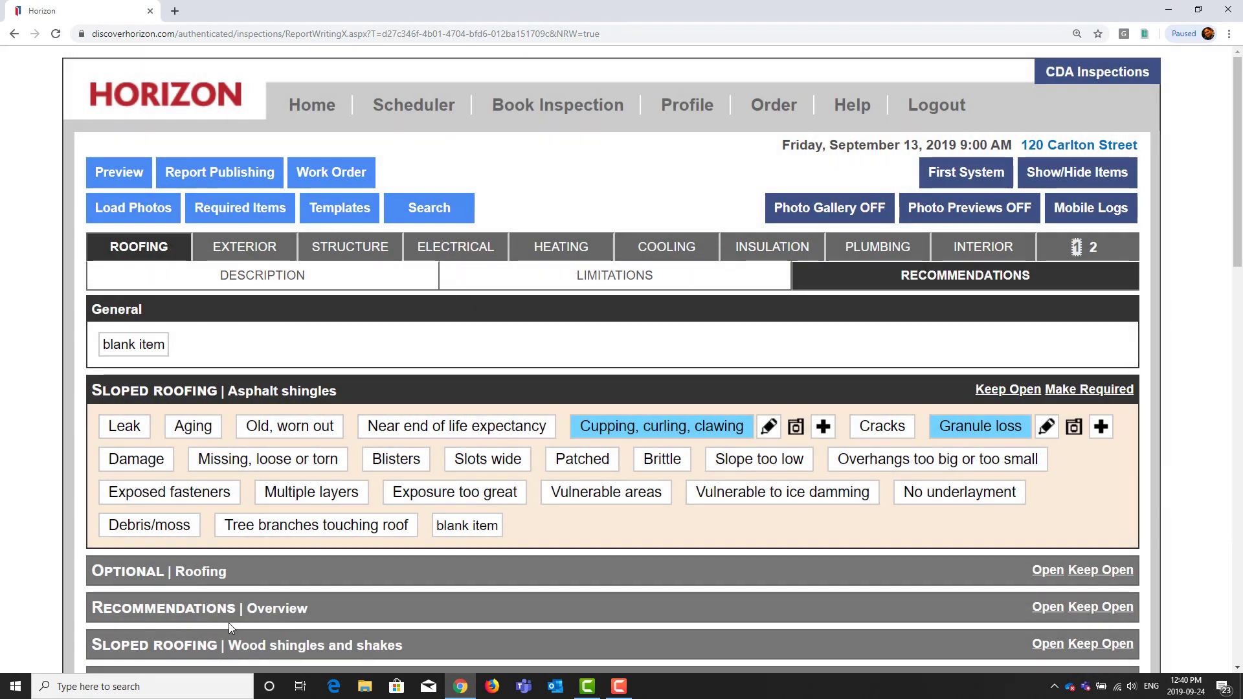
- Preview the inspection report in a maximized window and review its title page and cover letter
click(131, 182)
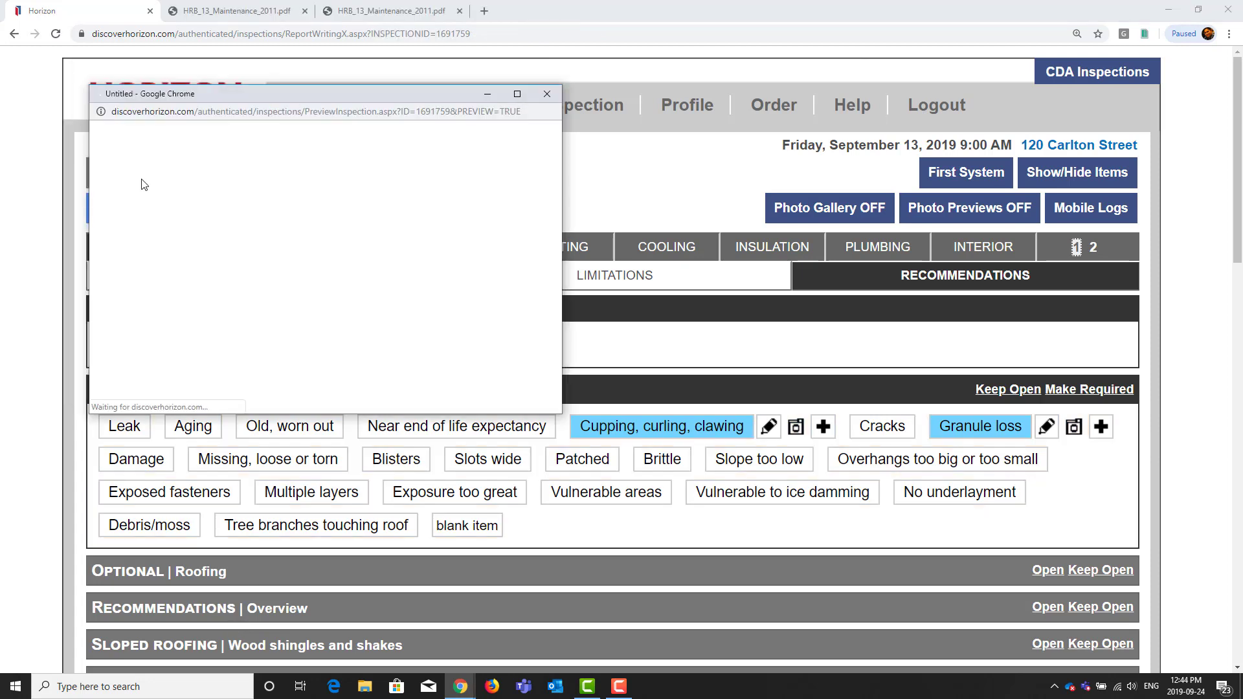
click(521, 95)
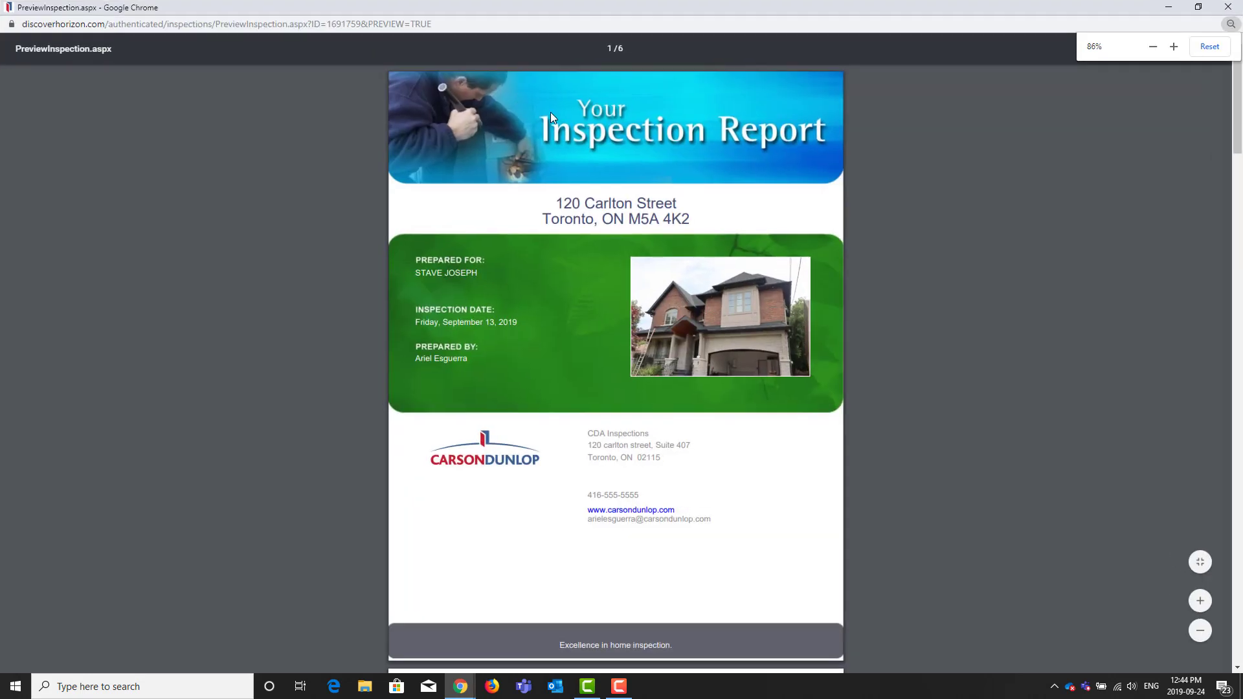
click(1202, 601)
click(1202, 601)
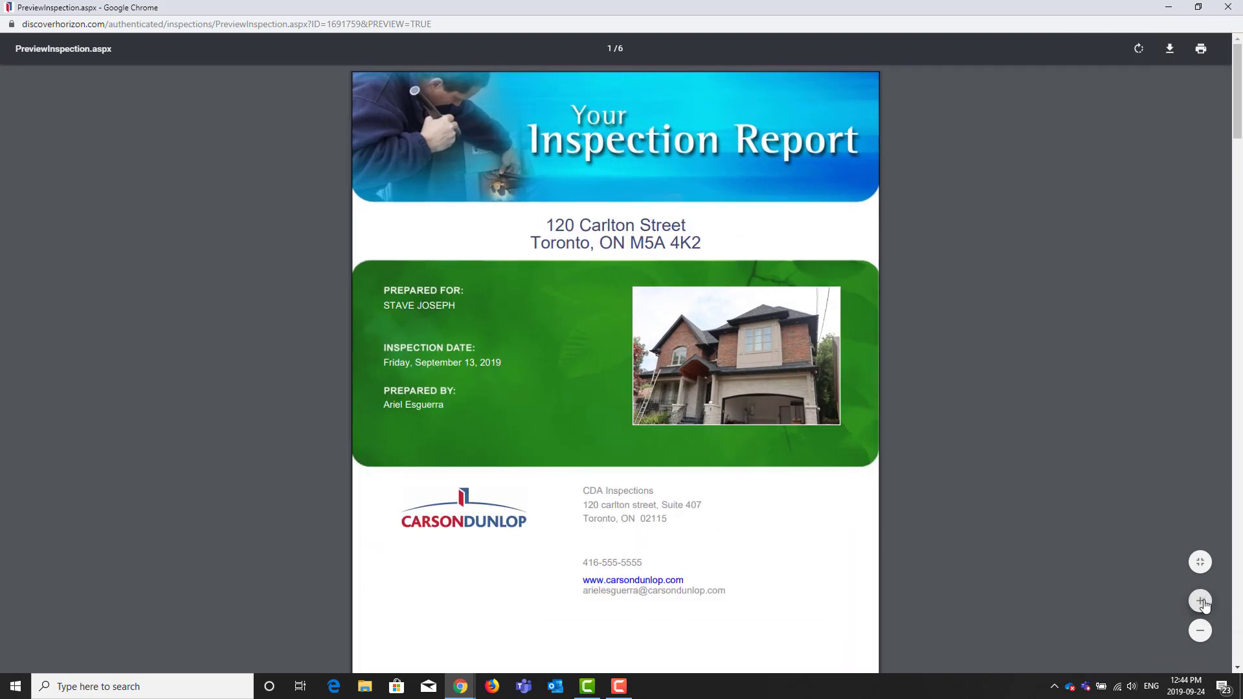
click(1202, 601)
click(1202, 601)
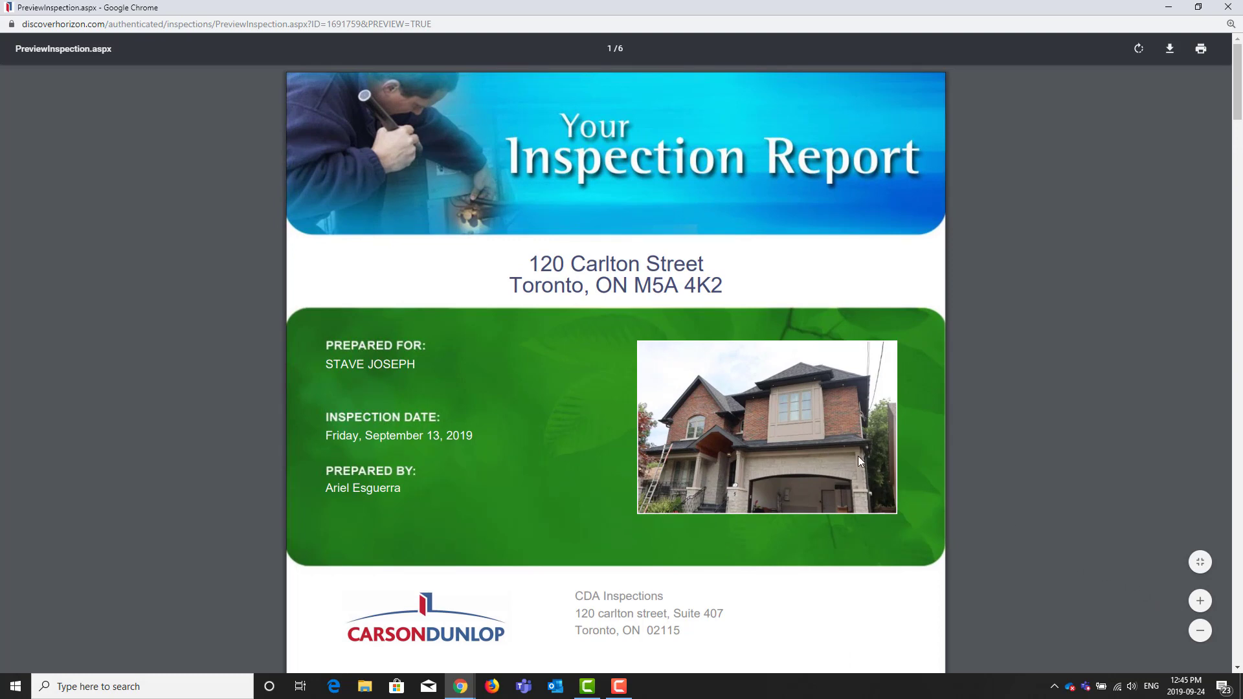
scroll(1081, 507, down, 14)
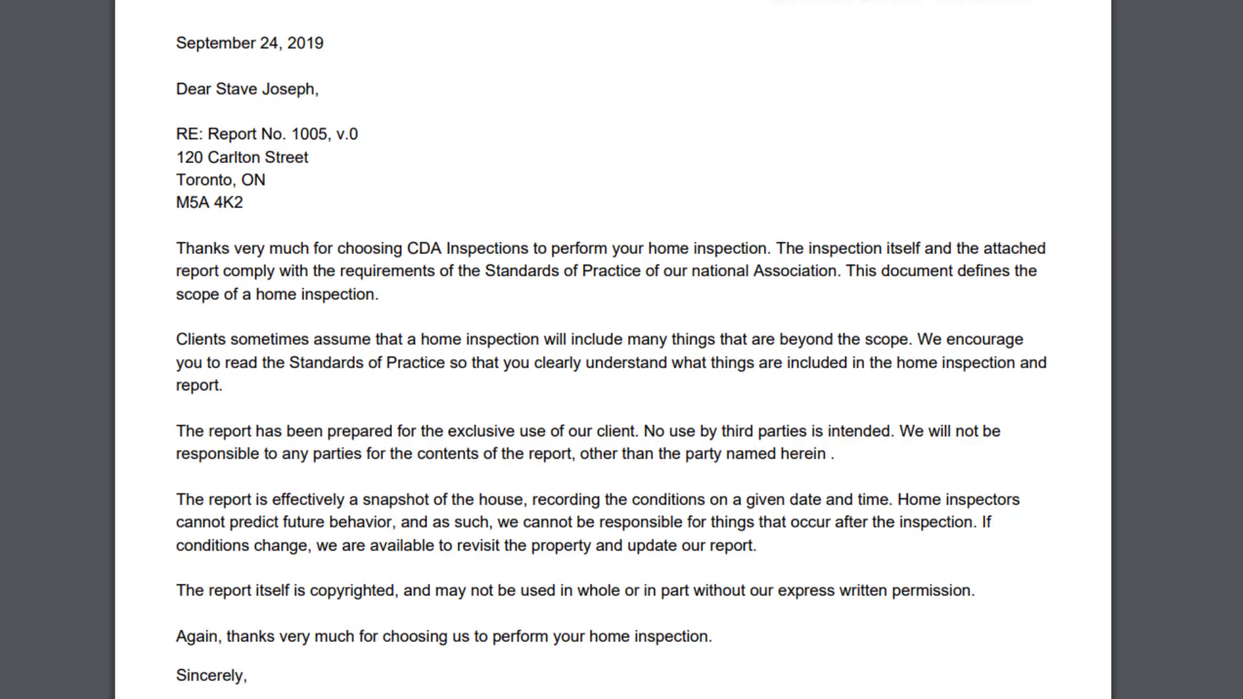
- Review the end of the cover letter and the Summary page in the report preview
scroll(611, 350, down, 5)
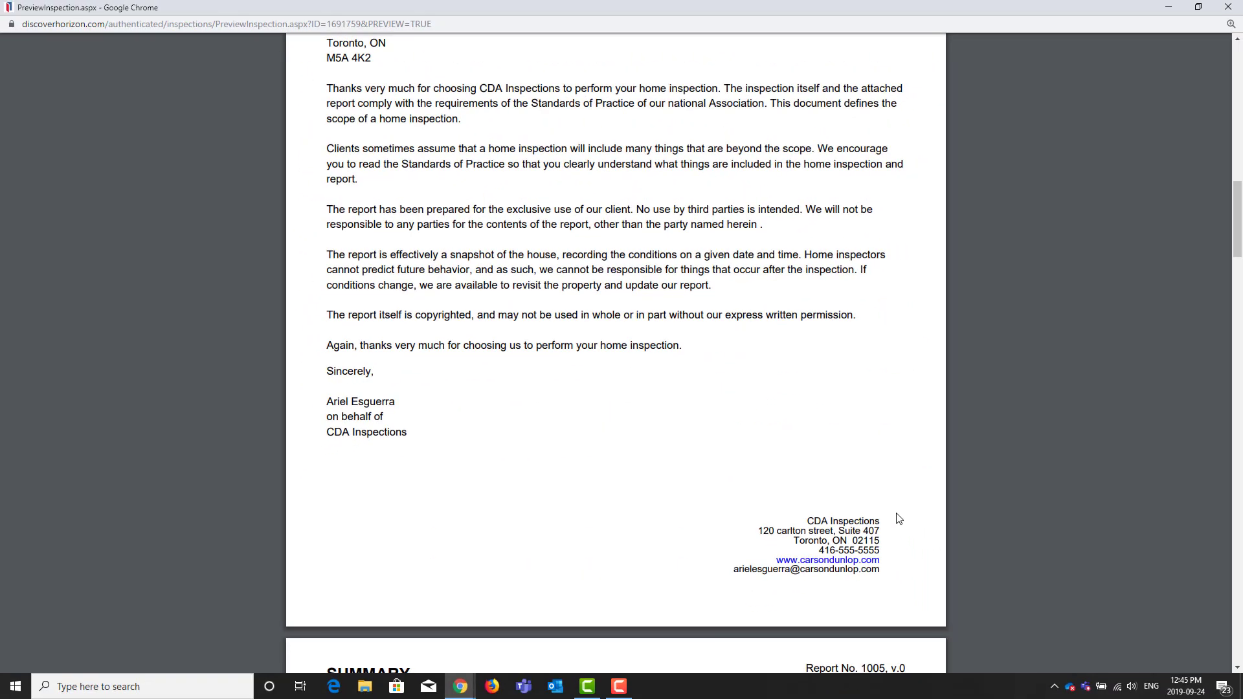
scroll(1036, 496, down, 10)
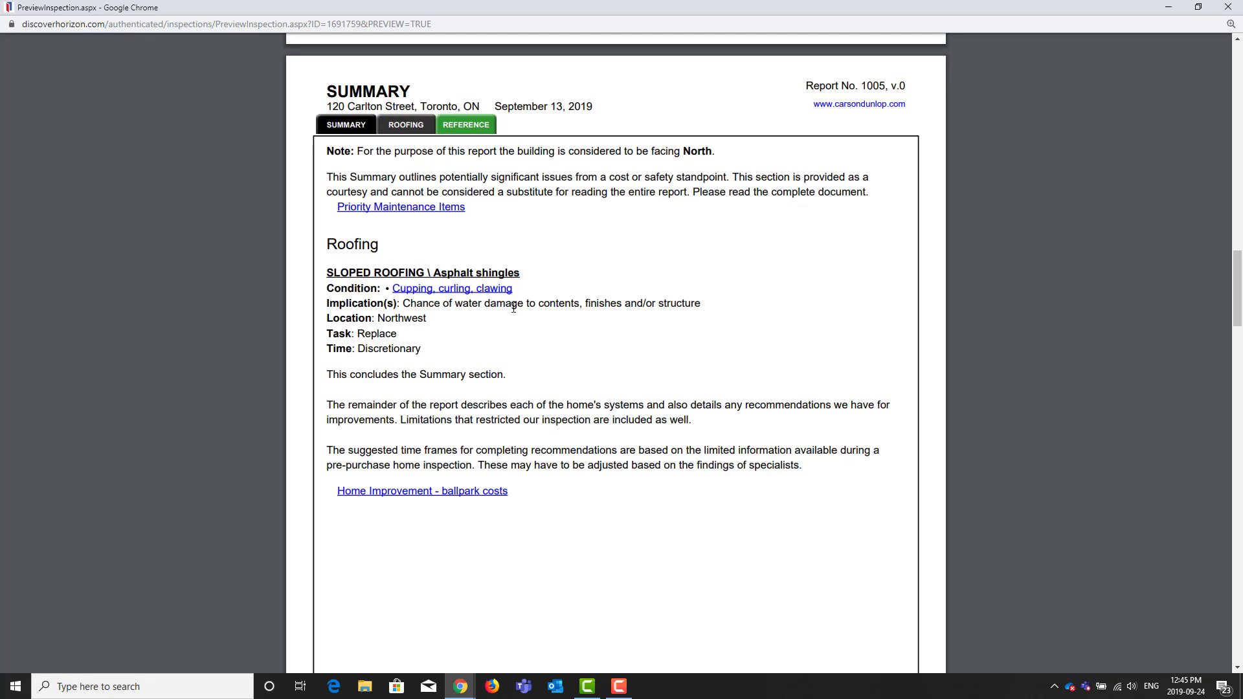
scroll(616, 271, down, 3)
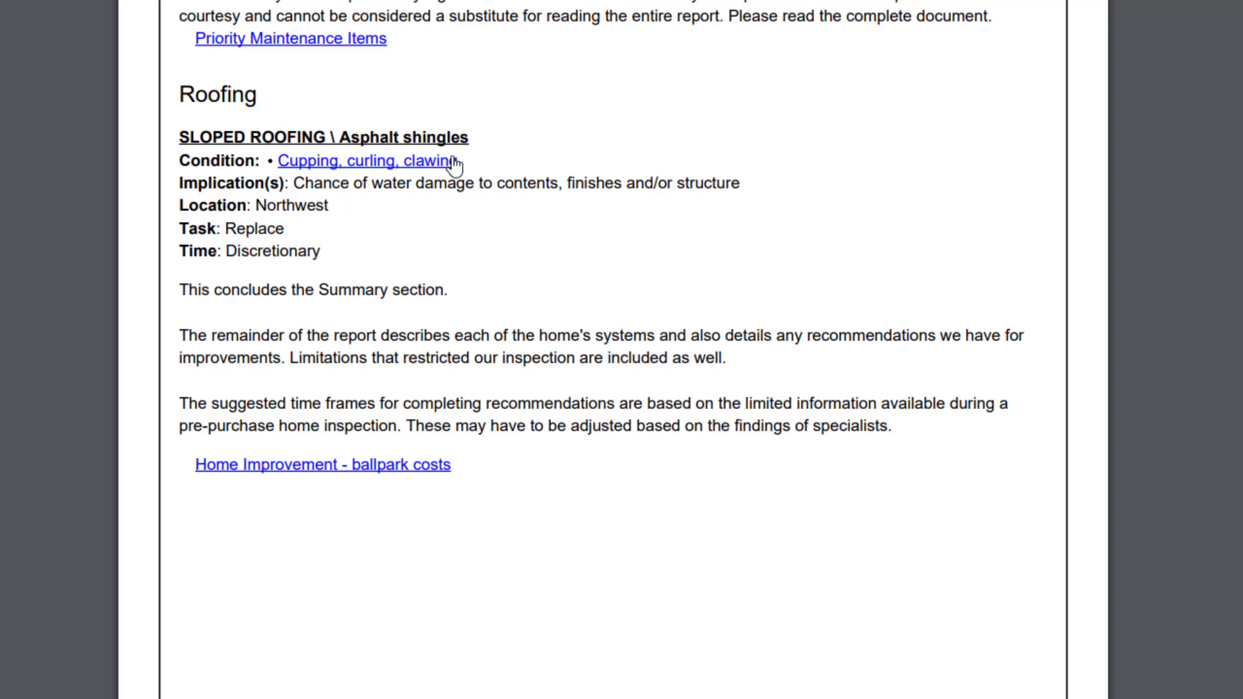
- Open the linked article for the "Cupping, curling, clawing" condition in a new window and read it
right_click(455, 166)
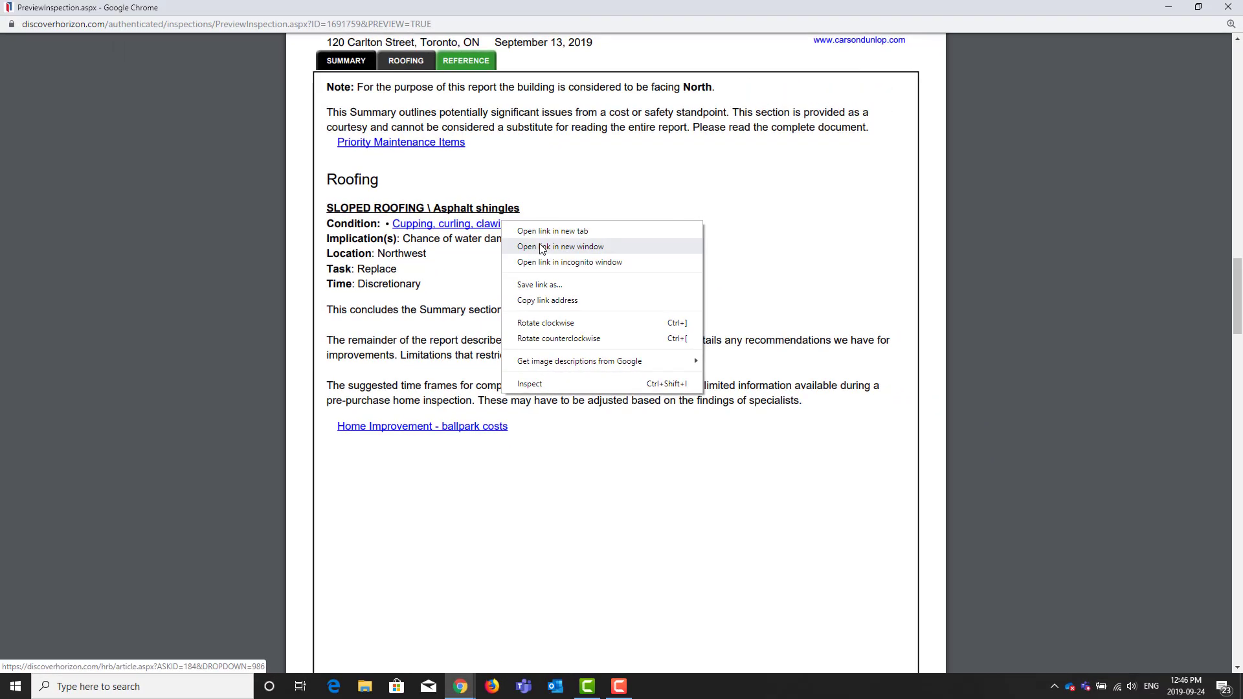
click(542, 246)
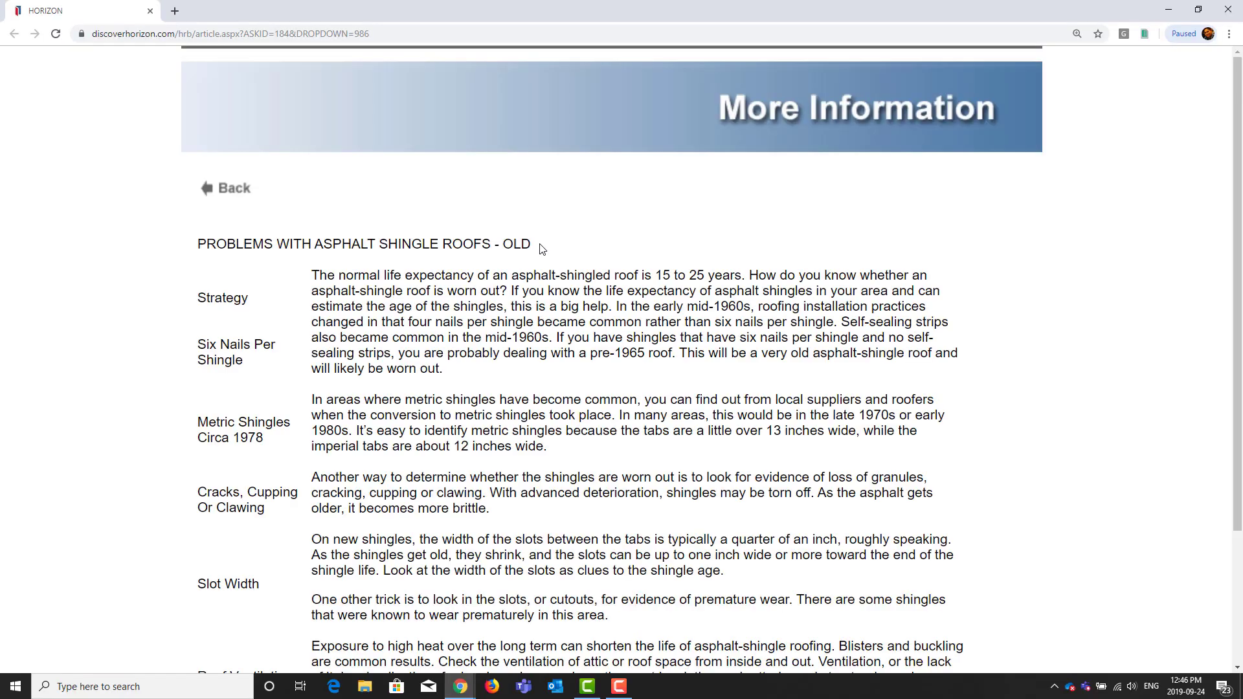
scroll(810, 314, down, 3)
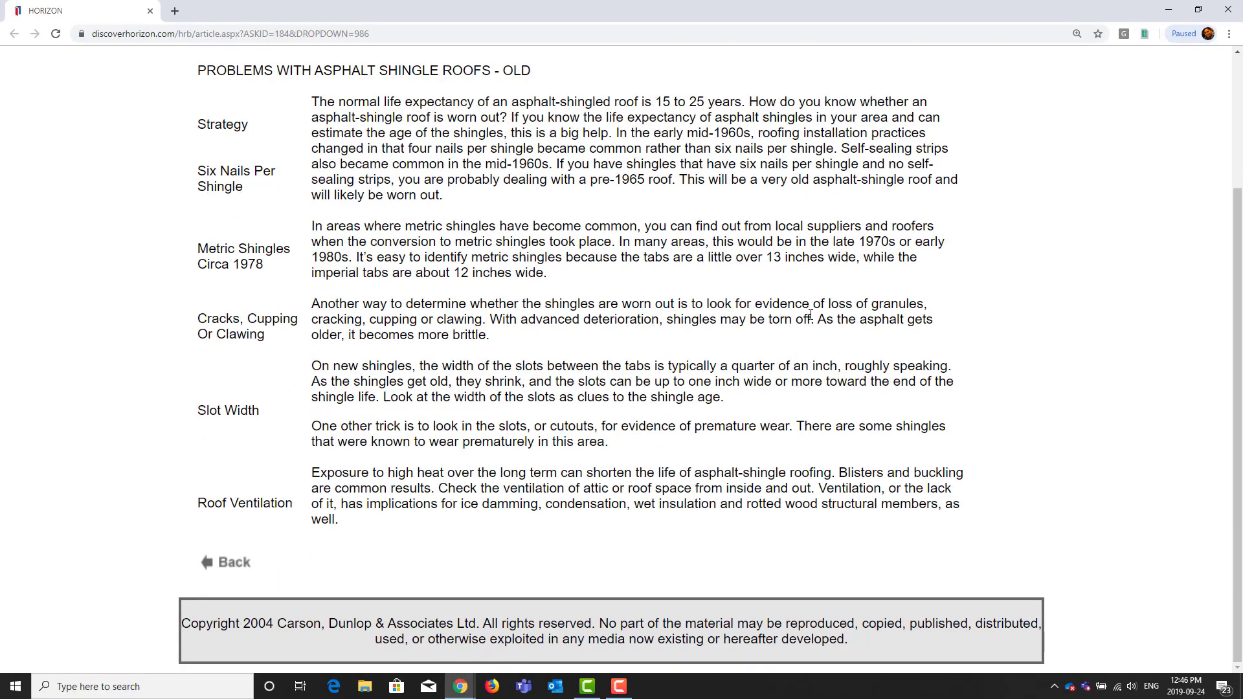
scroll(809, 314, up, 2)
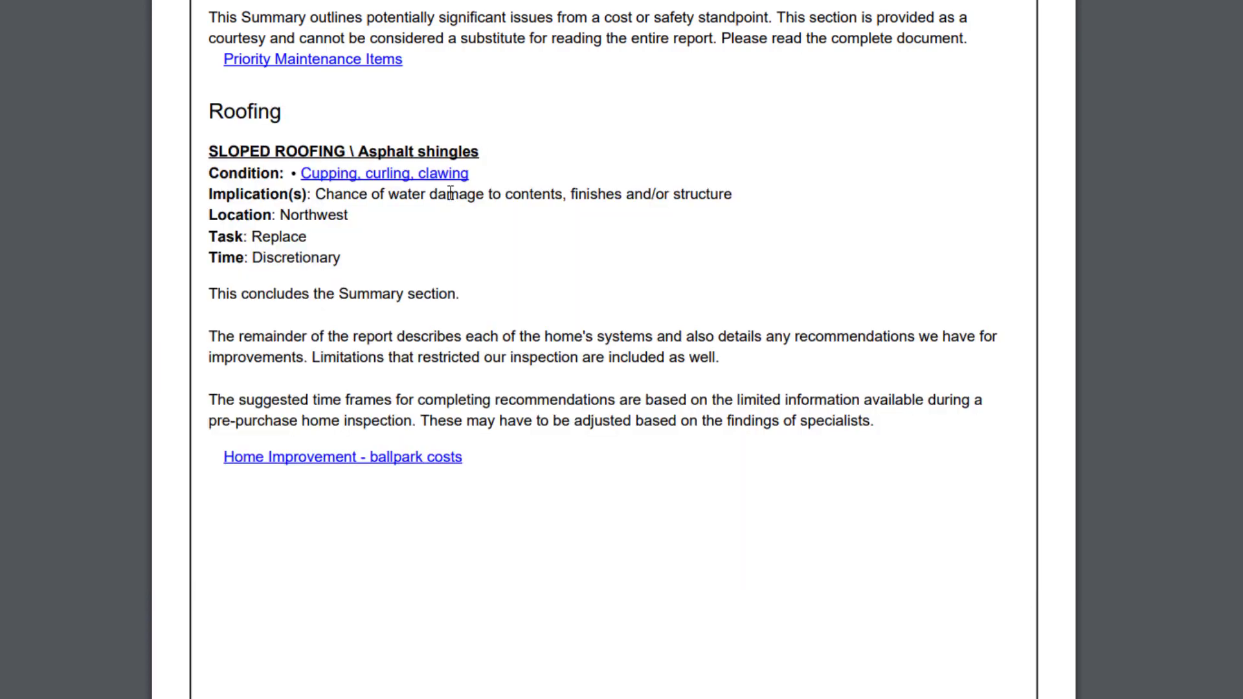
- Review the rest of the Summary and the Roofing section's description, limitations, recommendations, illustration and photos through to the end of the report
scroll(511, 289, down, 2)
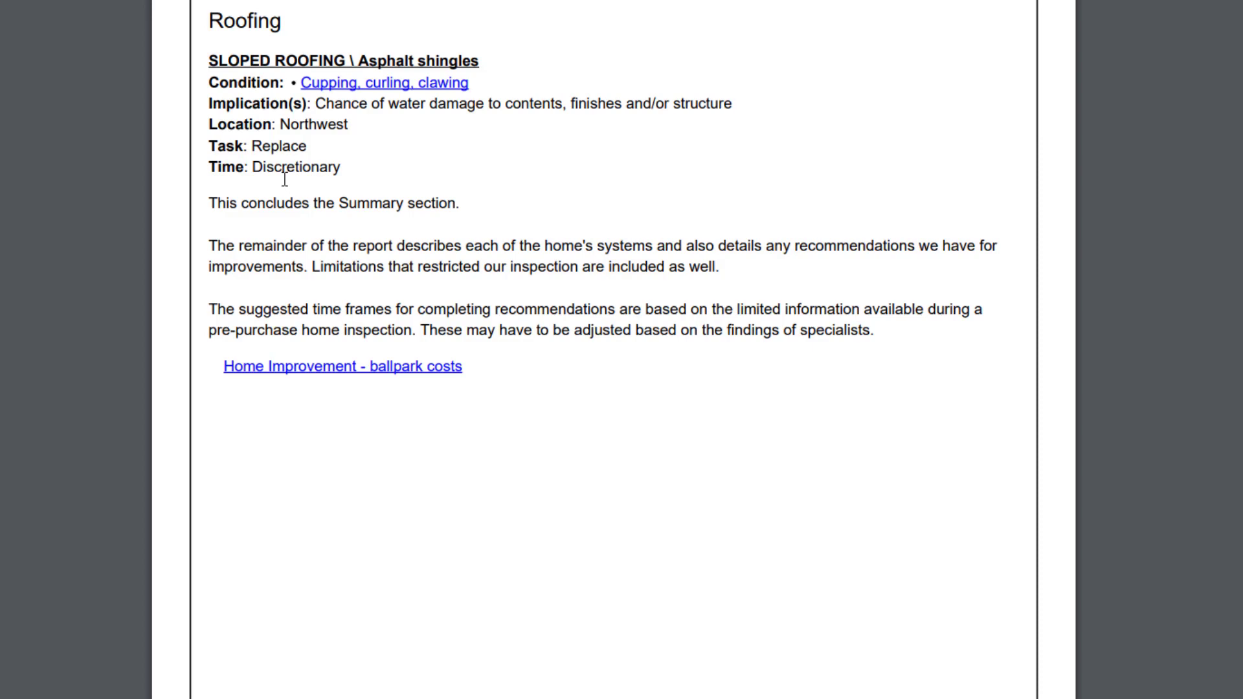
scroll(285, 179, down, 4)
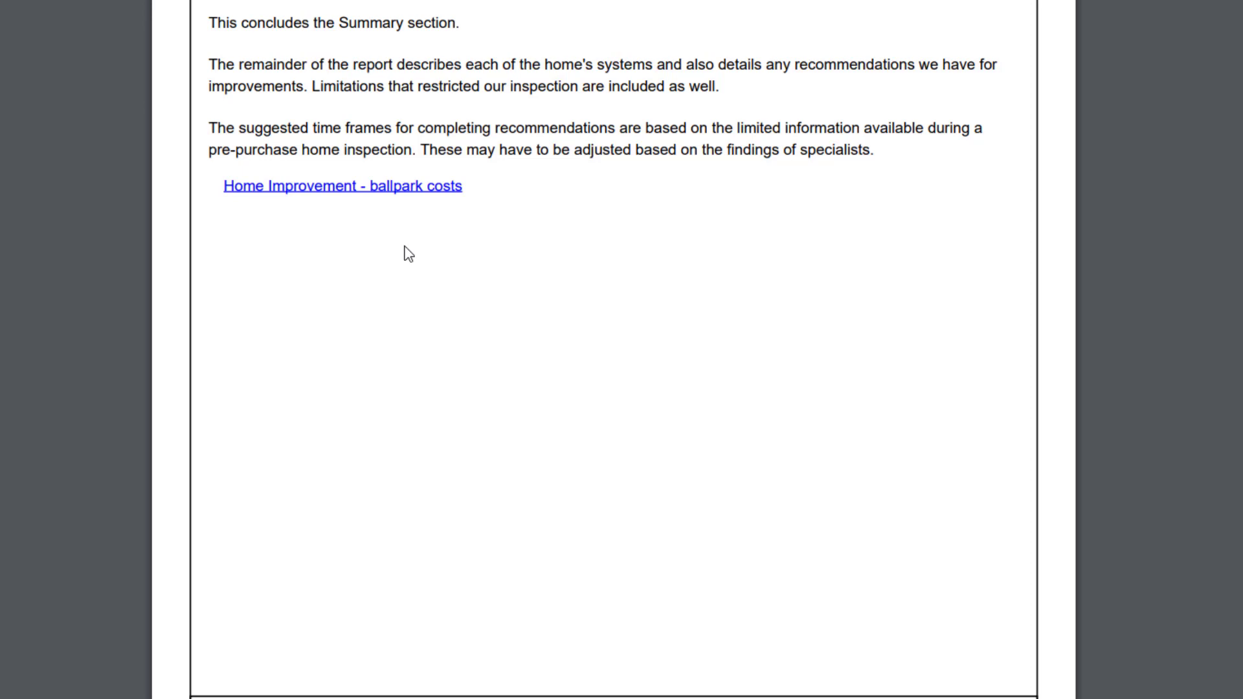
scroll(409, 253, down, 7)
scroll(406, 252, down, 7)
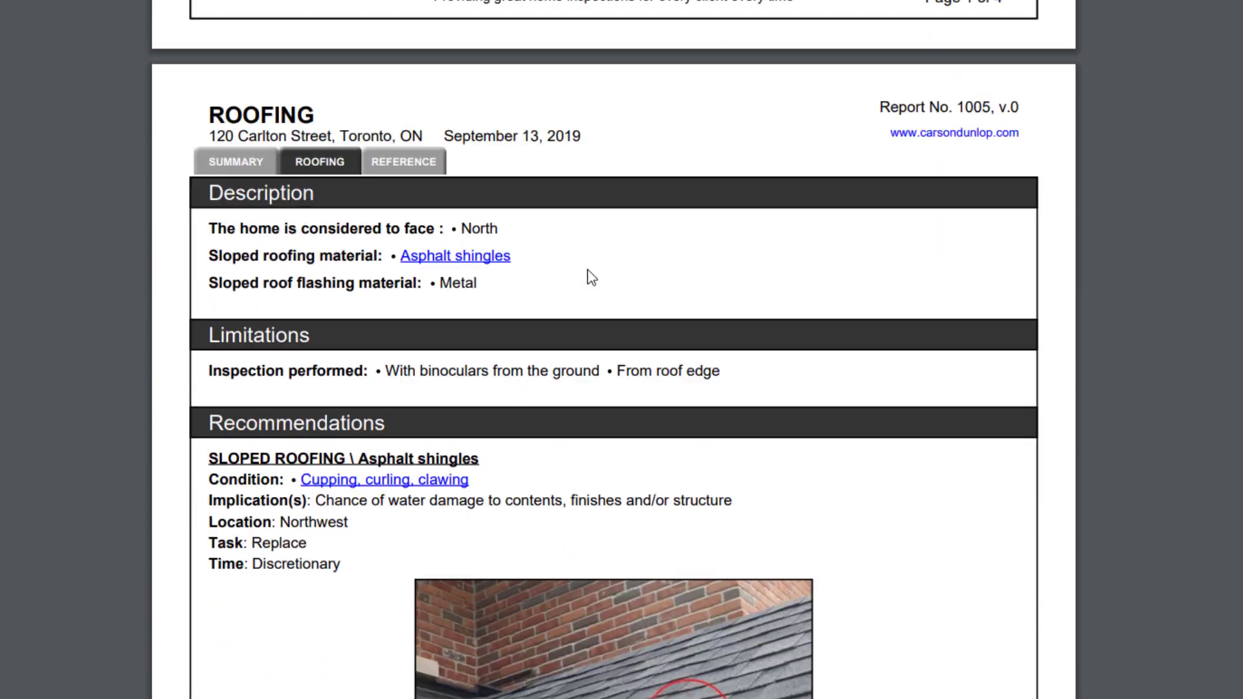
scroll(590, 277, down, 2)
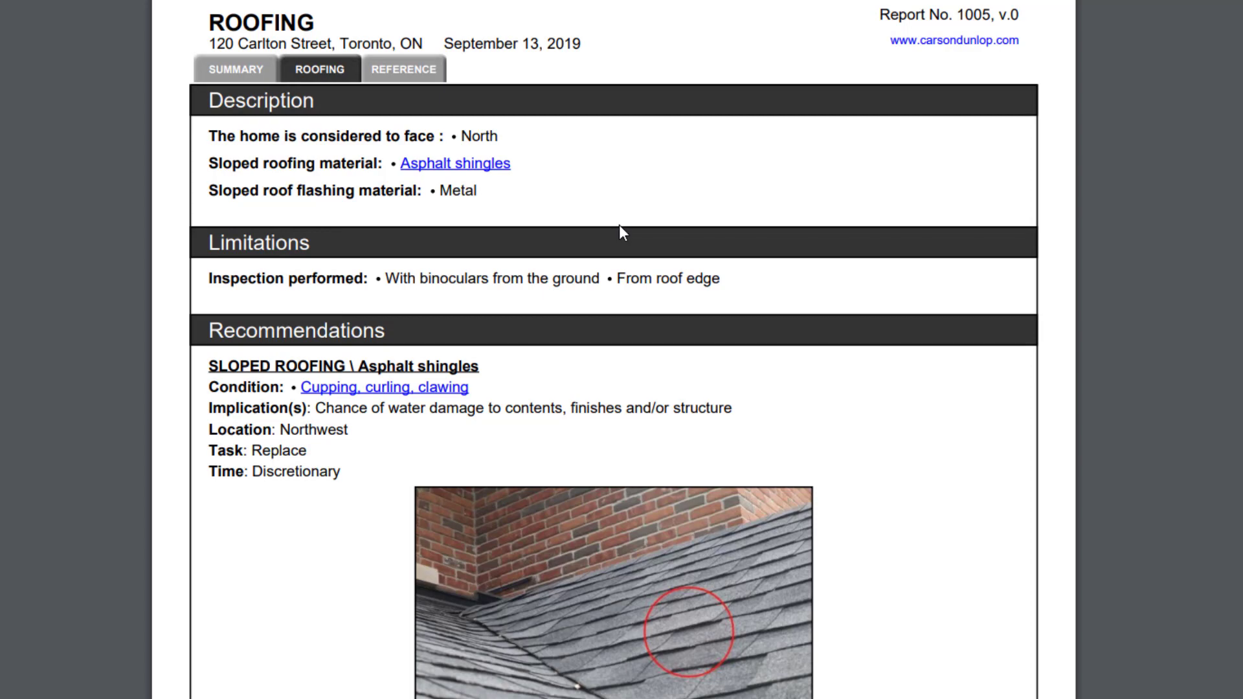
scroll(620, 232, down, 4)
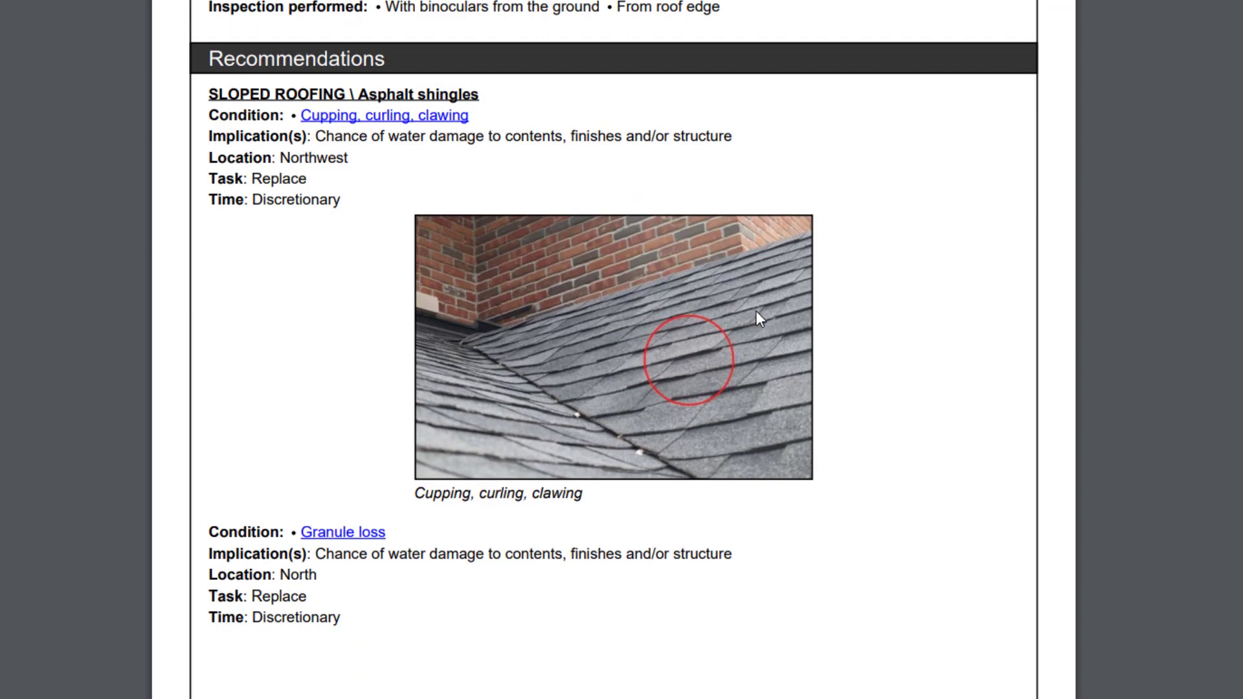
scroll(757, 313, down, 5)
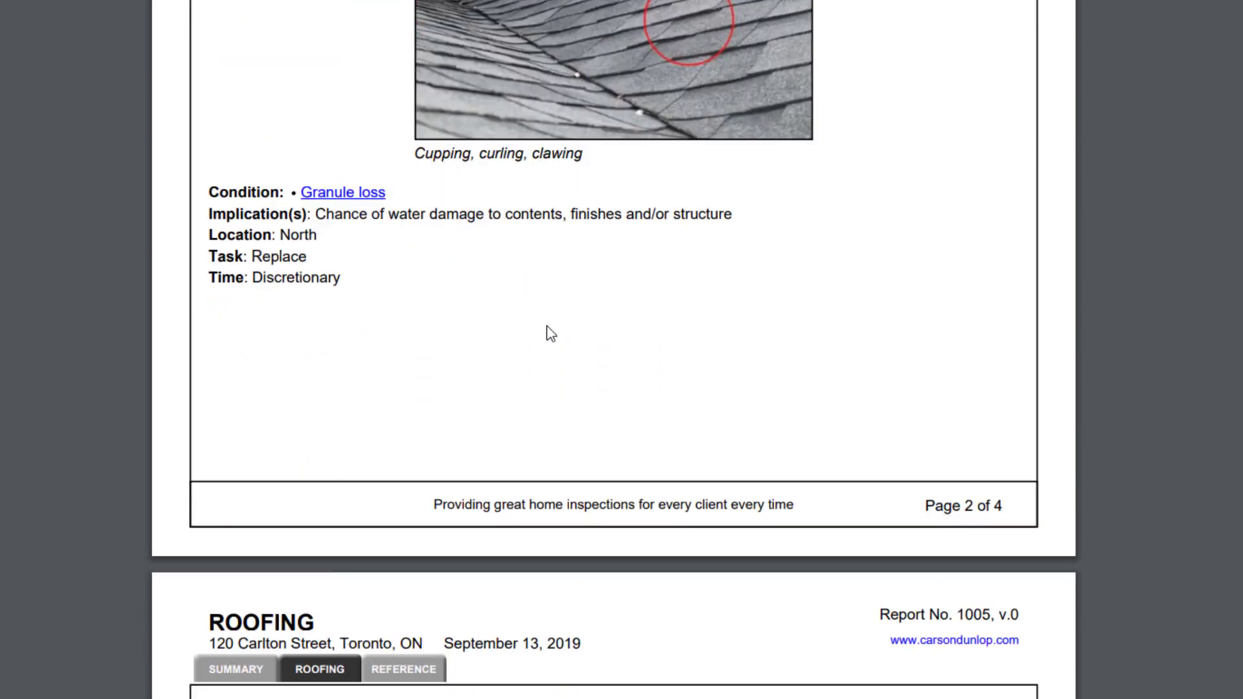
scroll(550, 334, down, 4)
scroll(940, 505, down, 1)
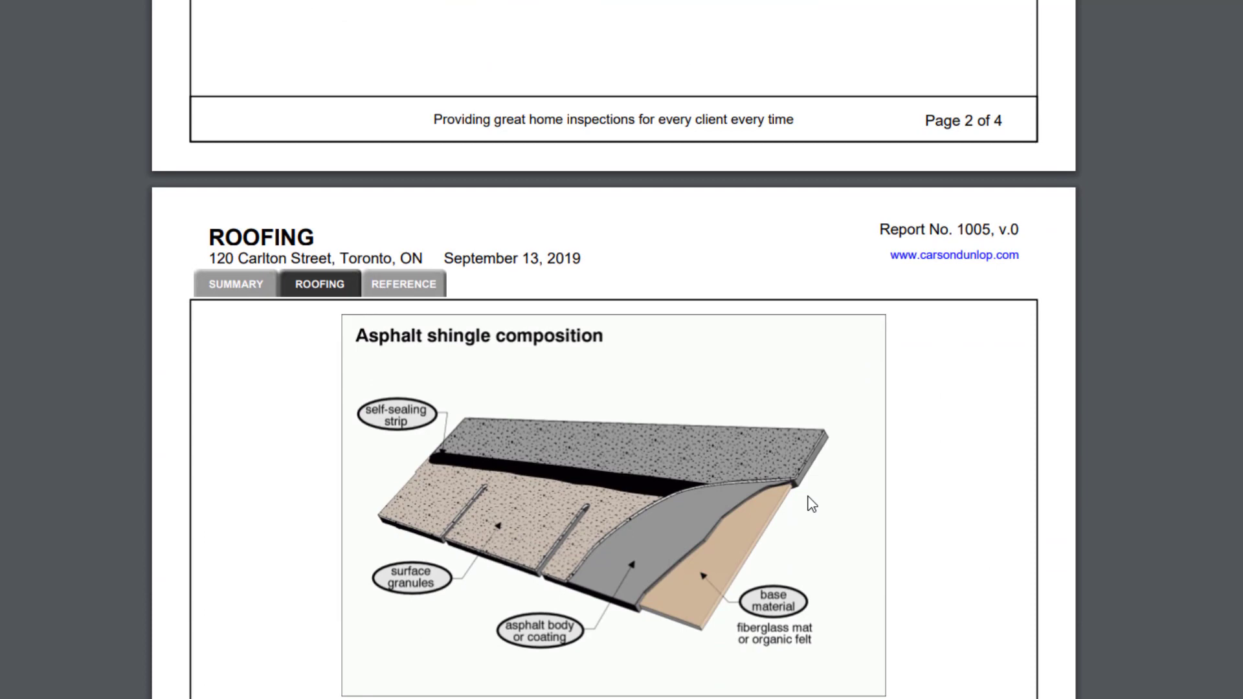
scroll(811, 504, down, 1)
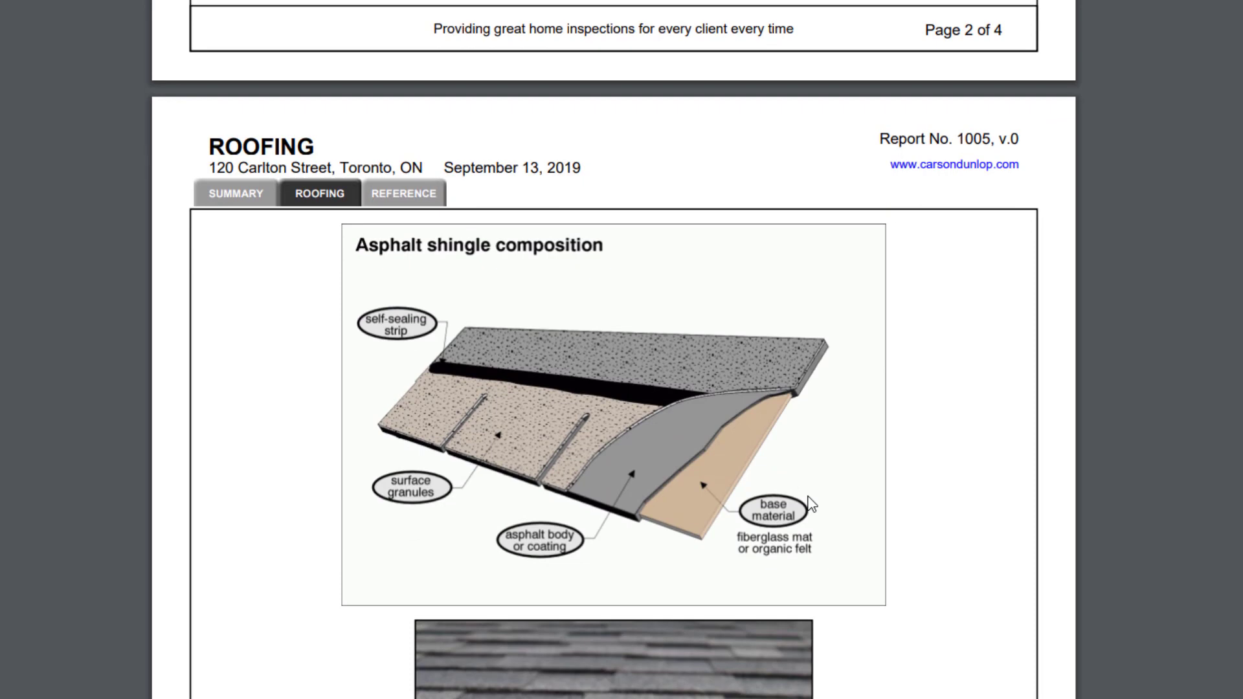
scroll(811, 504, down, 2)
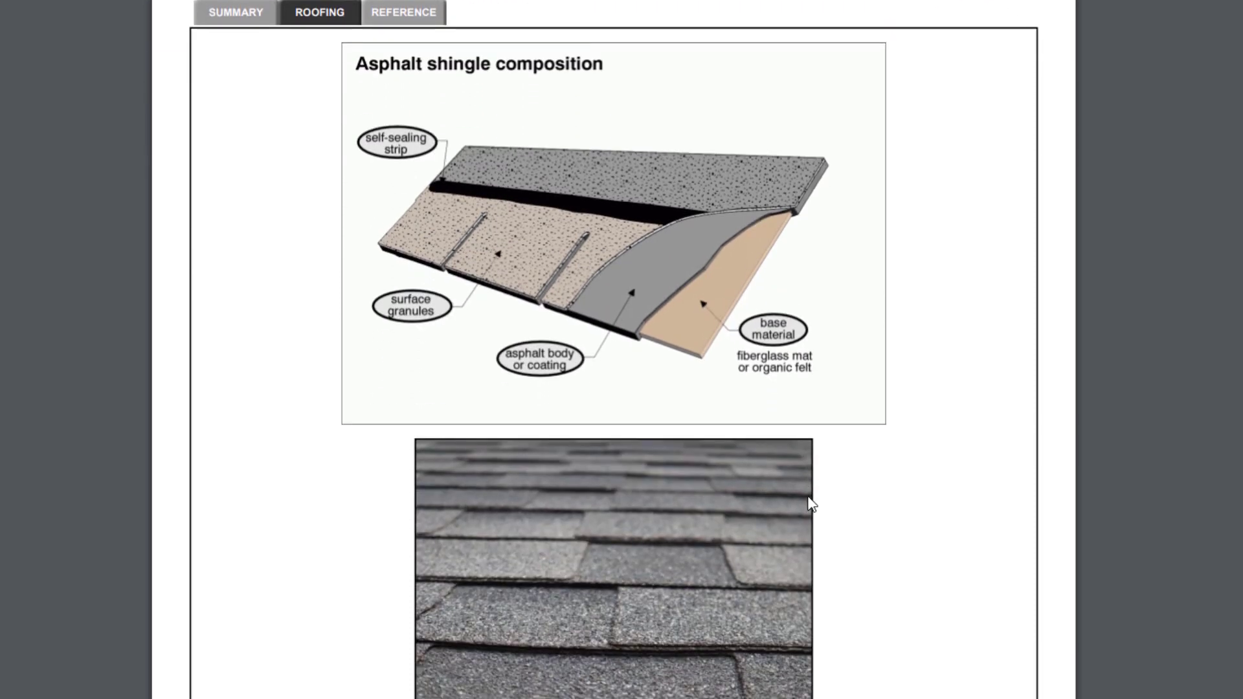
scroll(812, 503, down, 5)
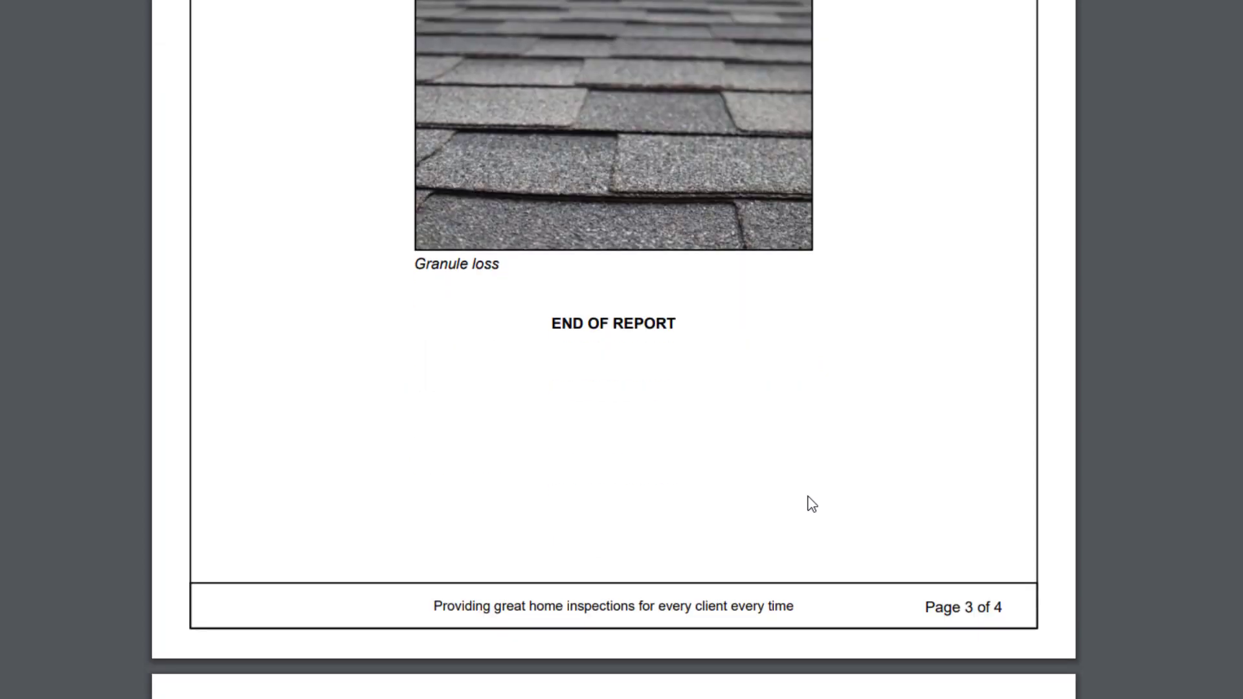
- Examine the Reference Library page of the report and close the preview window
scroll(812, 504, down, 8)
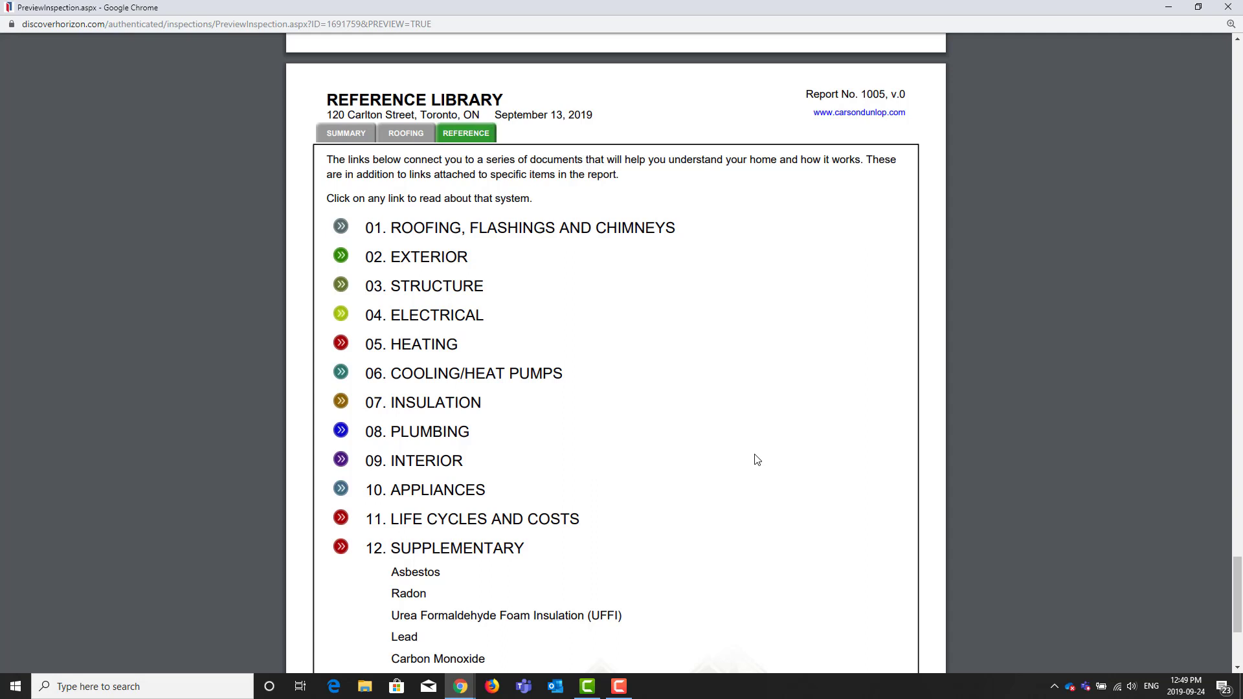
scroll(769, 458, down, 2)
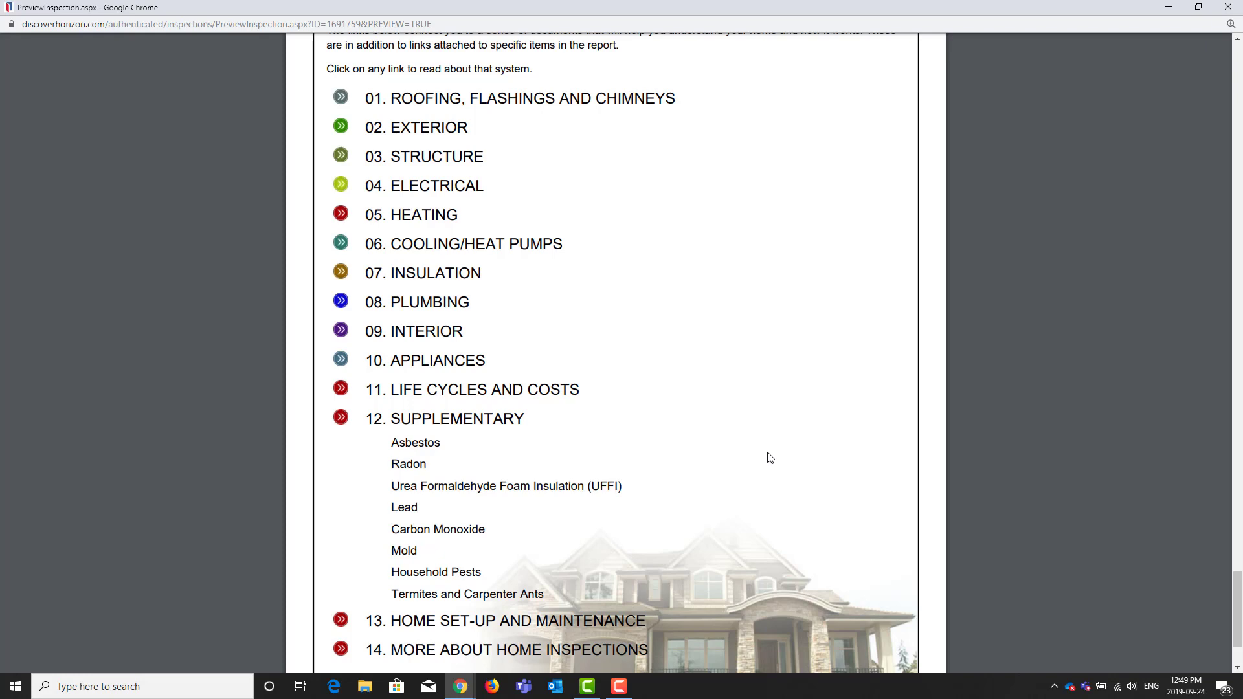
click(1226, 8)
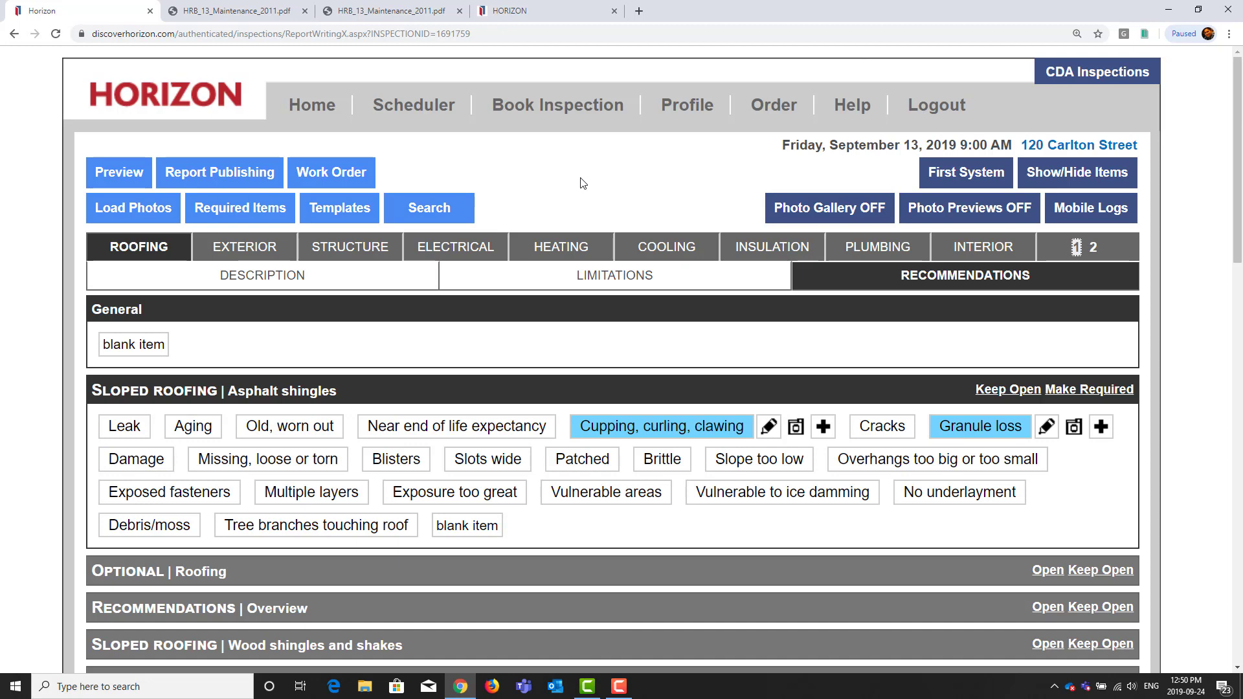
- Start Speed Write for the required items and skip the flat roofing material and flat roof flashing material
click(259, 215)
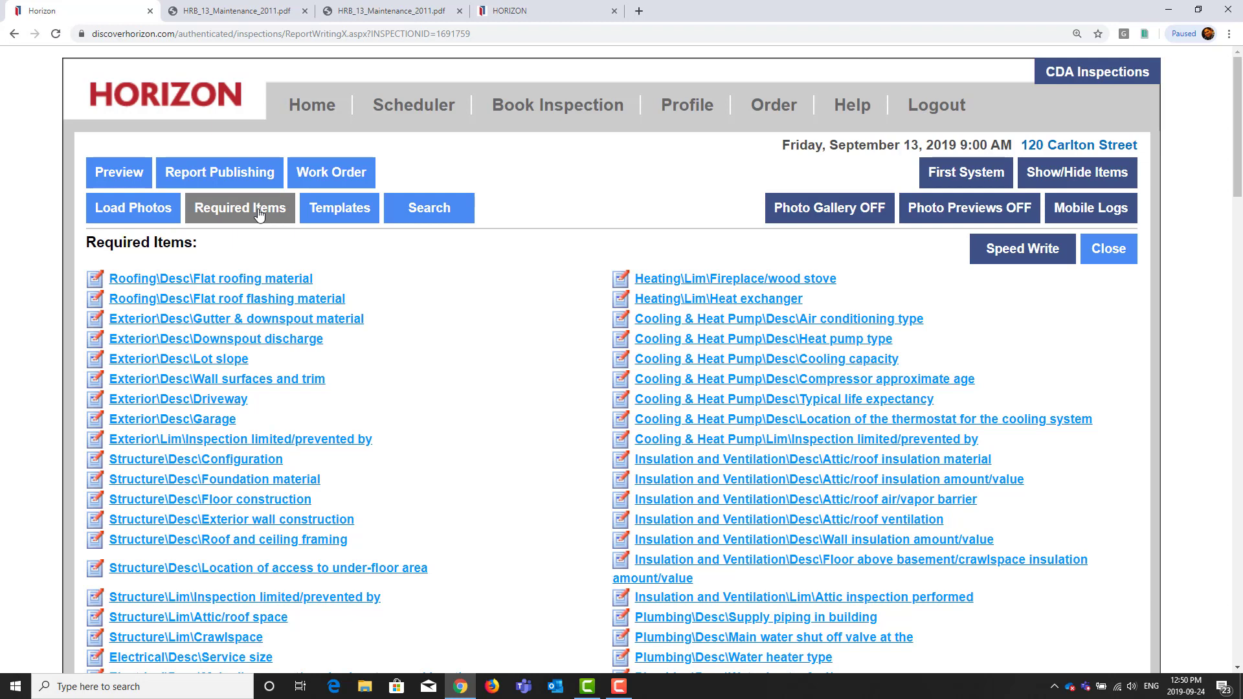
click(1023, 252)
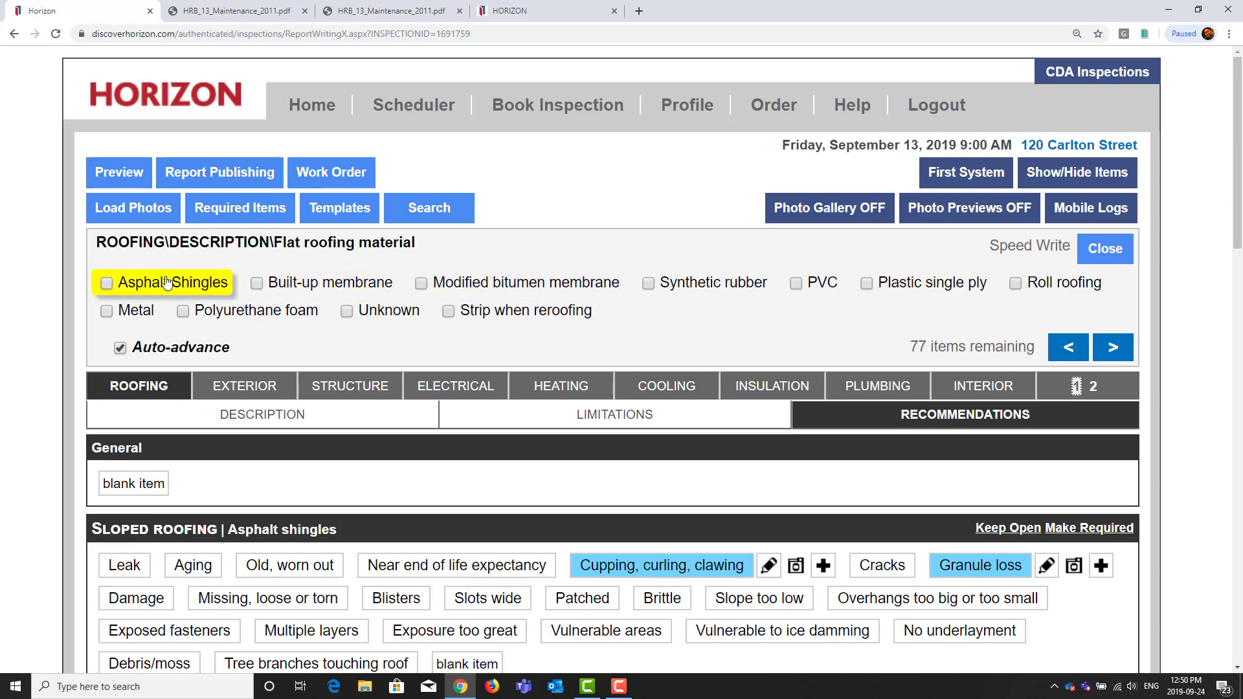
click(1119, 350)
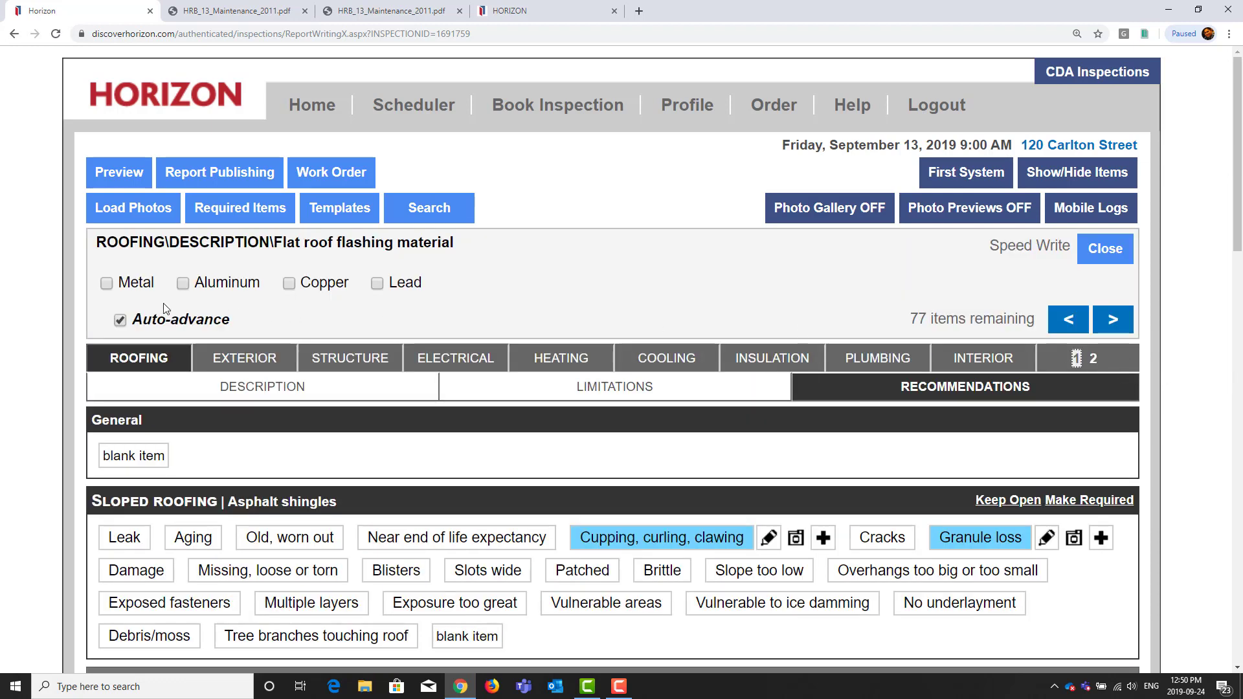
click(1113, 319)
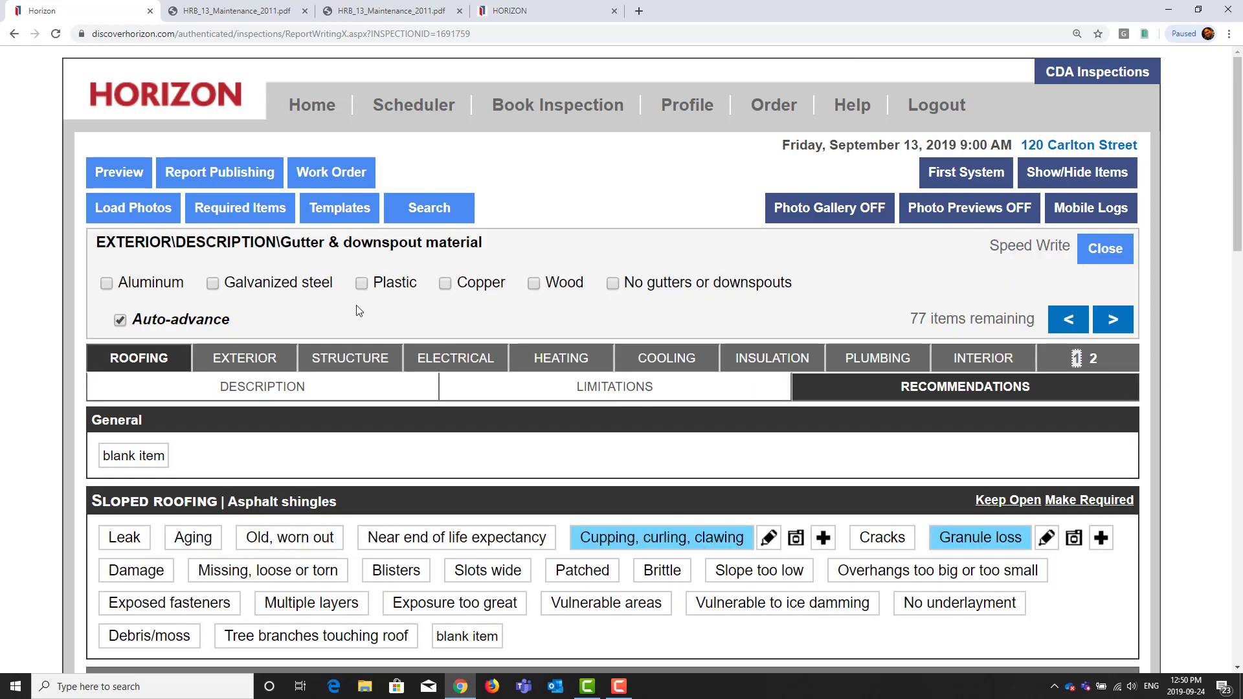
- Set gutter and downspout material to Aluminum, downspout discharge to Above grade and lot slope to Towards building, and close Speed Write
click(154, 283)
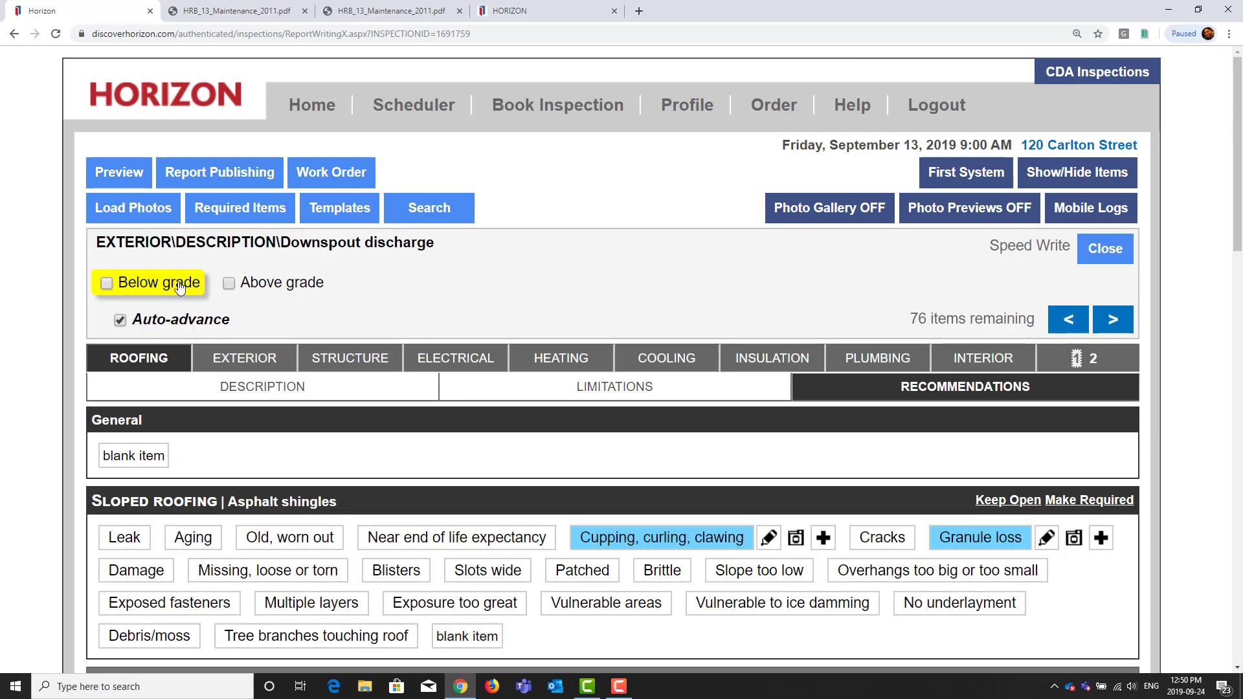
click(228, 285)
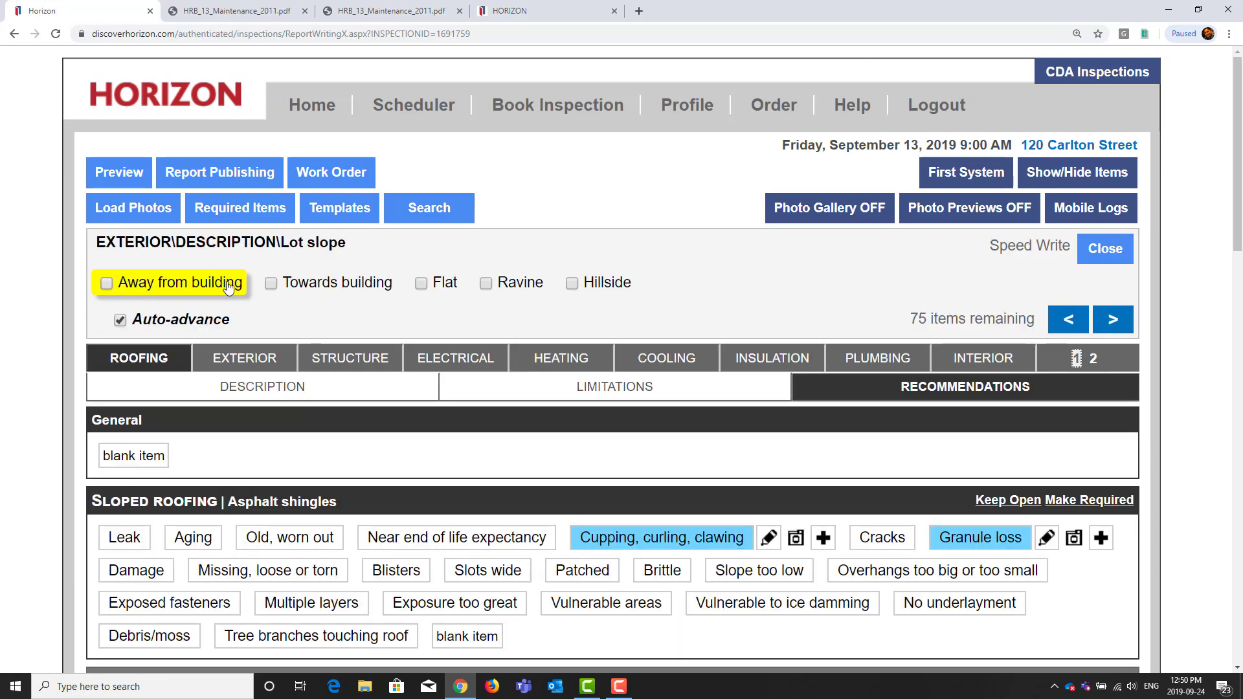
click(309, 283)
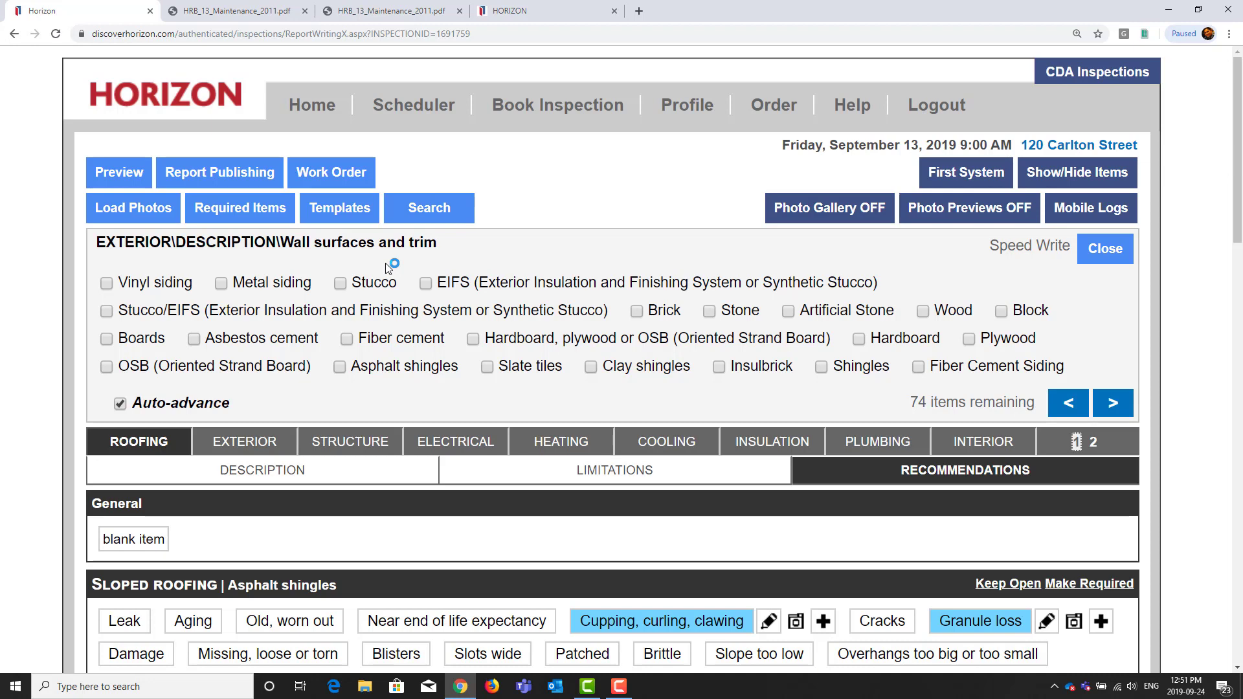
click(1105, 250)
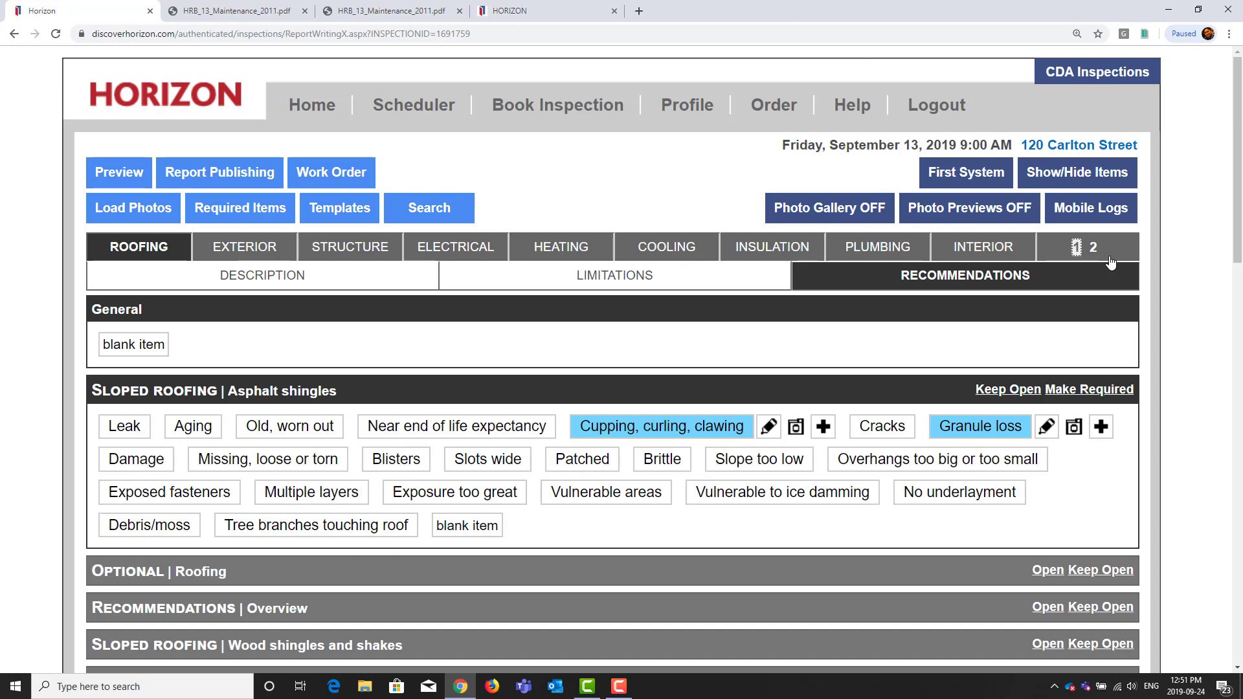
- Search the report items for "clo gut" and add the Exterior roof drainage gutters condition "Clogged"
click(461, 211)
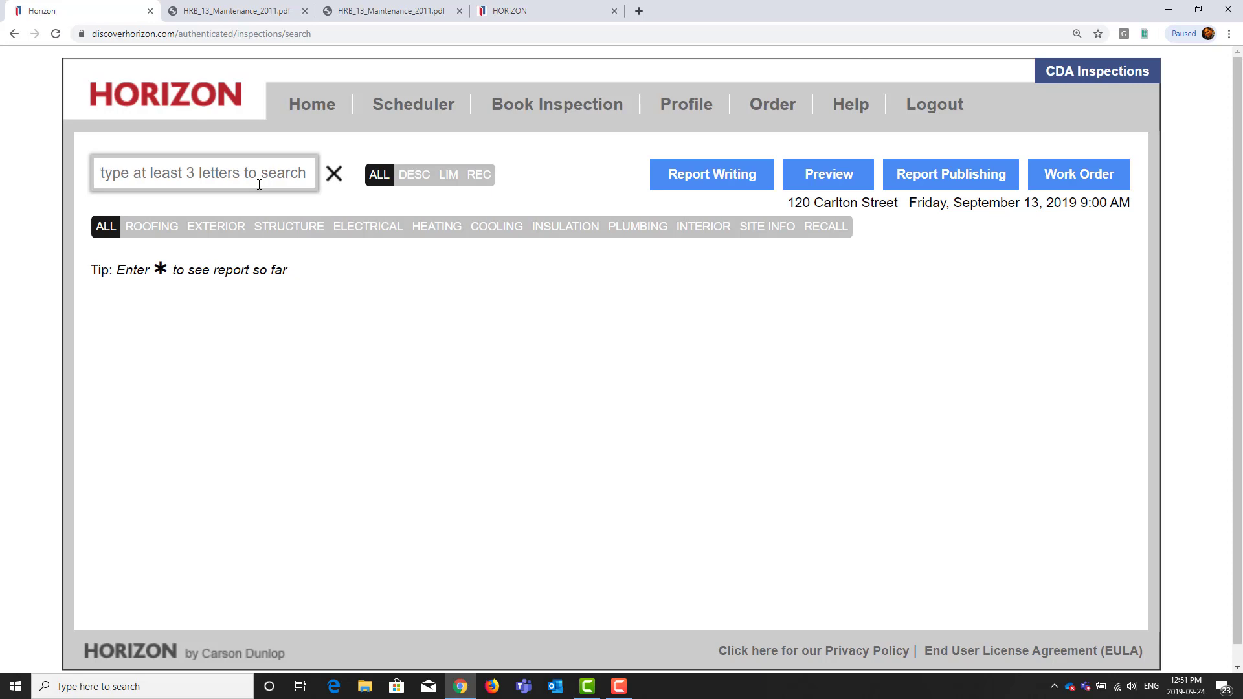
text(clo gut)
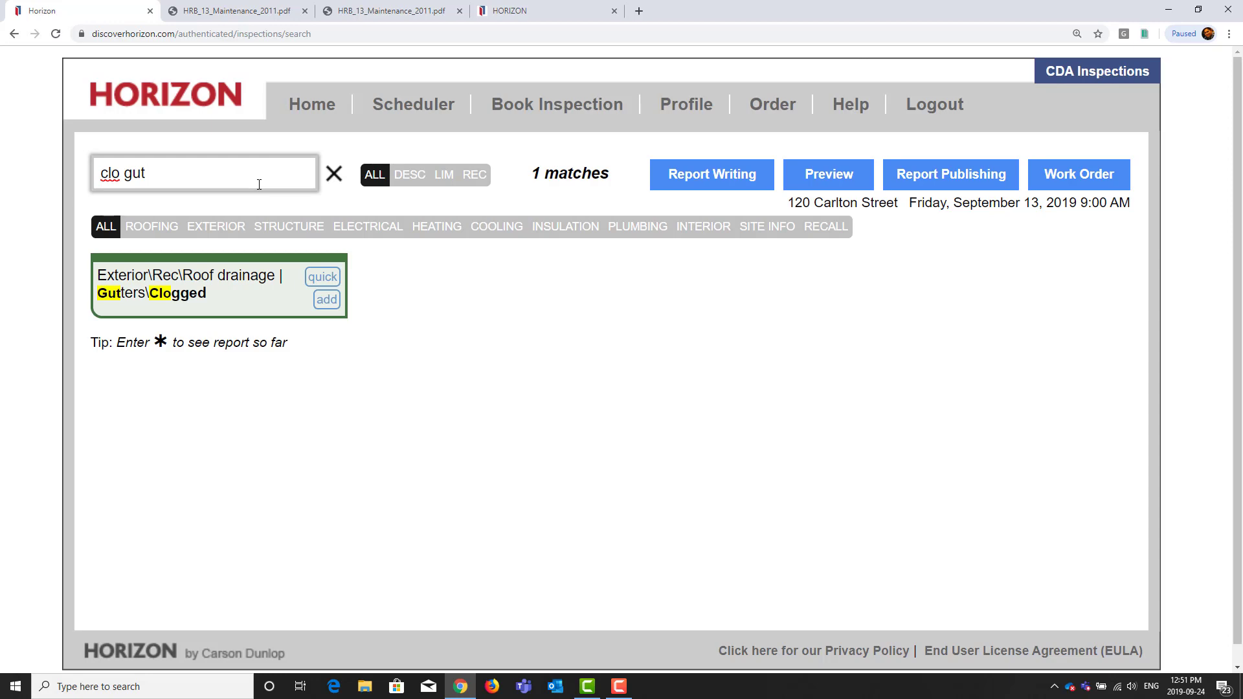
click(326, 300)
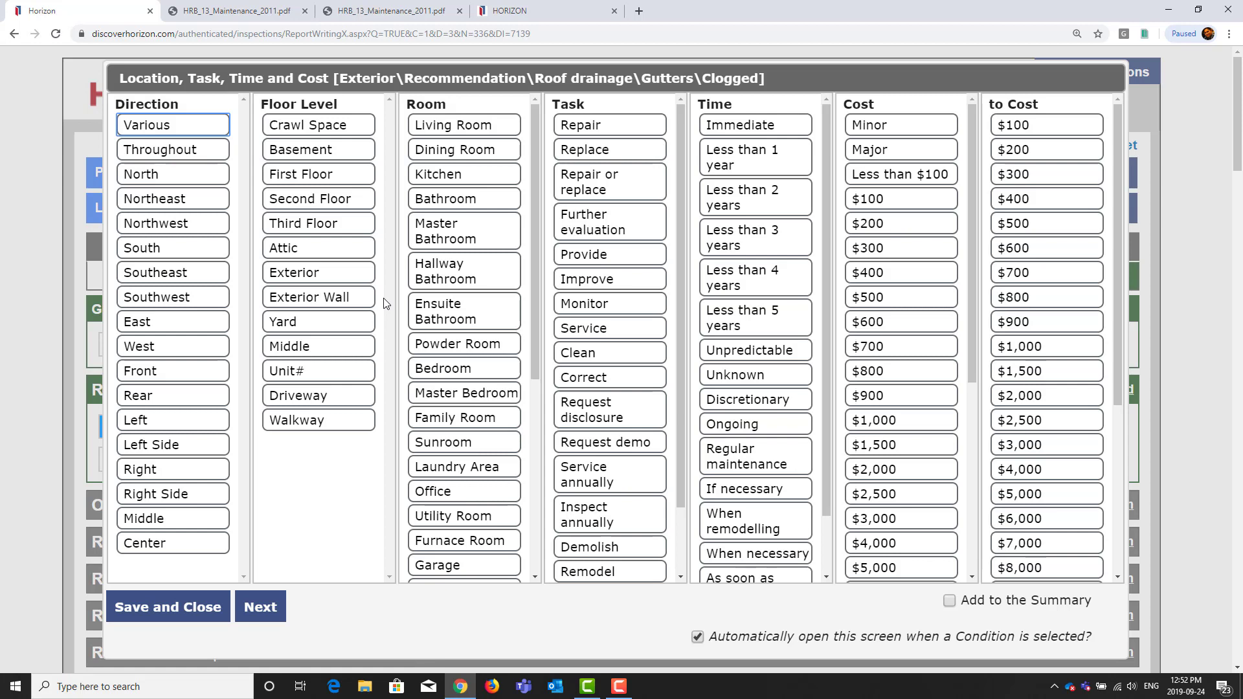
- Give the "Clogged" gutters condition direction Various, task Clean and time Regular maintenance, include it in the Summary, and save it
click(167, 126)
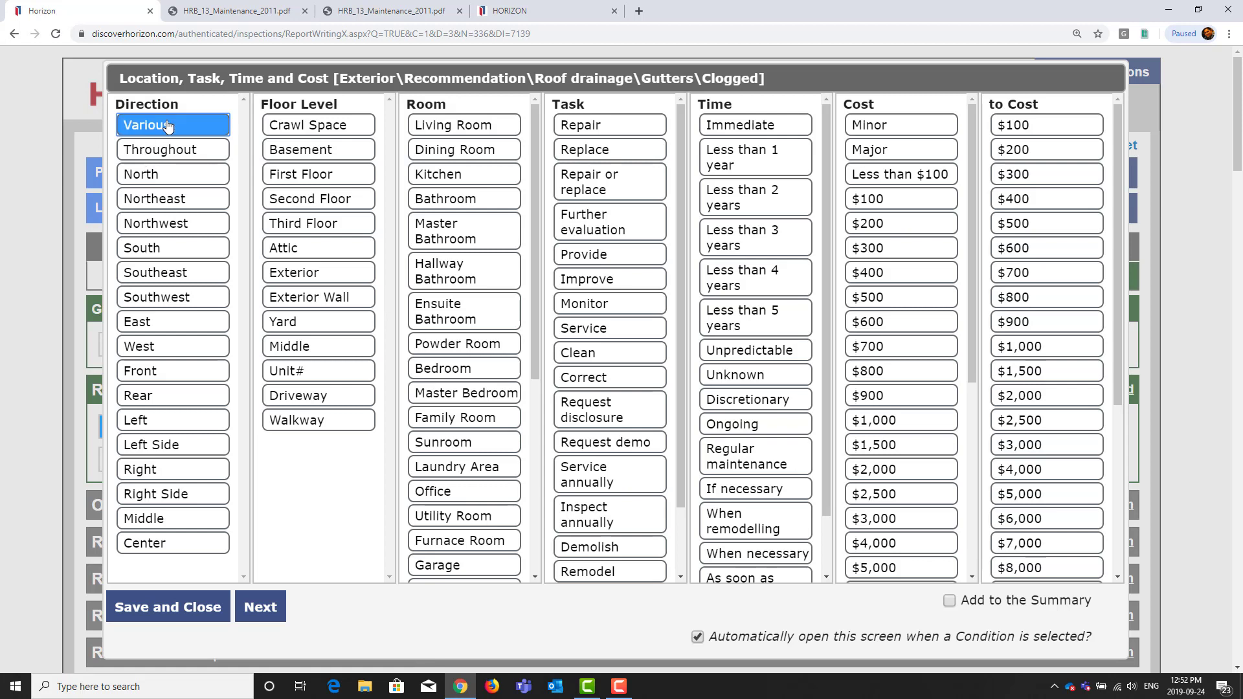
click(624, 360)
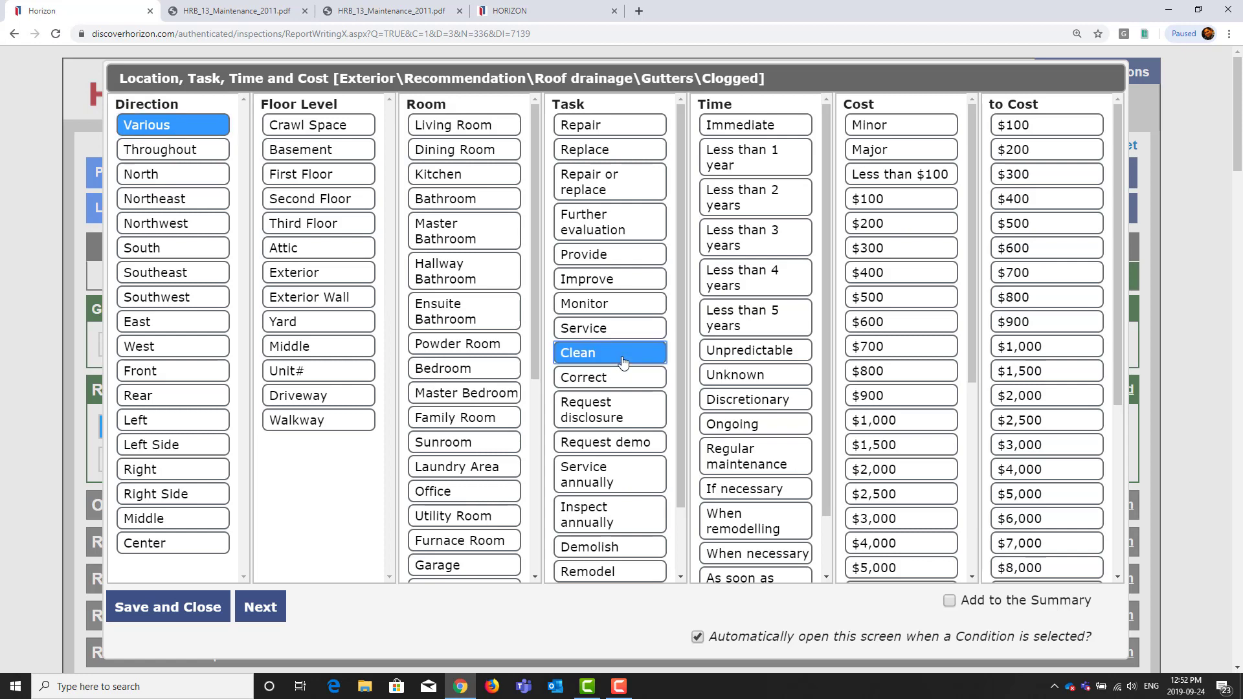
click(754, 463)
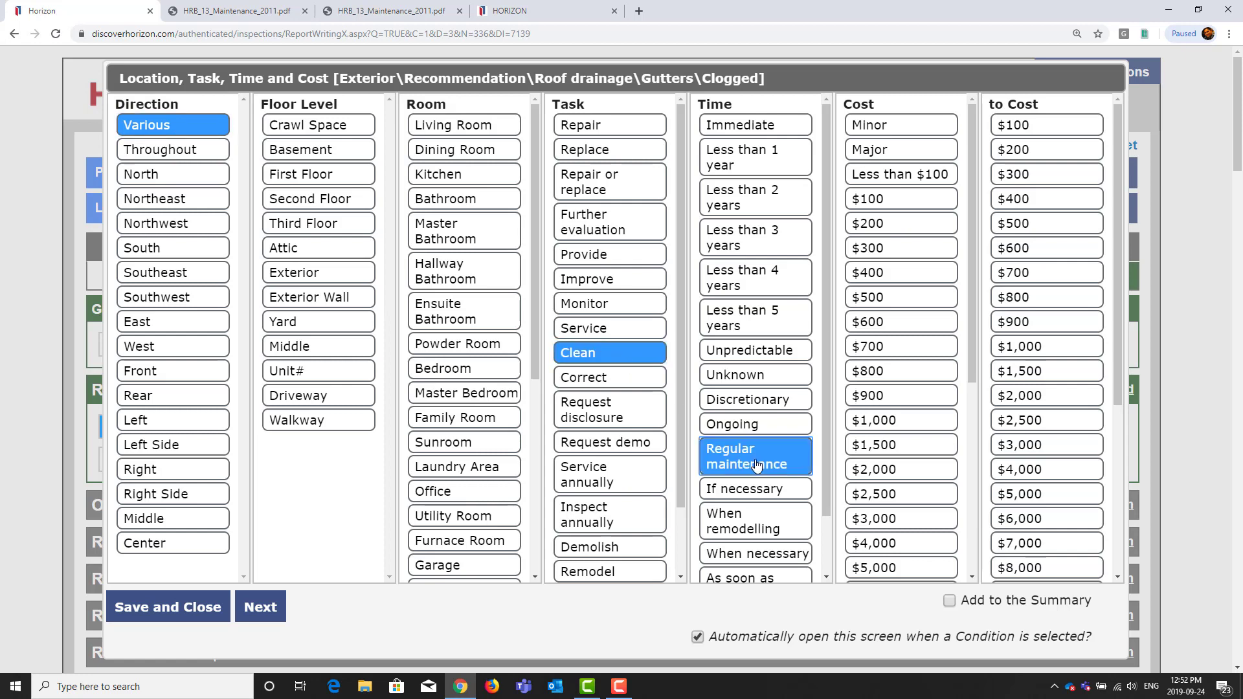
click(949, 601)
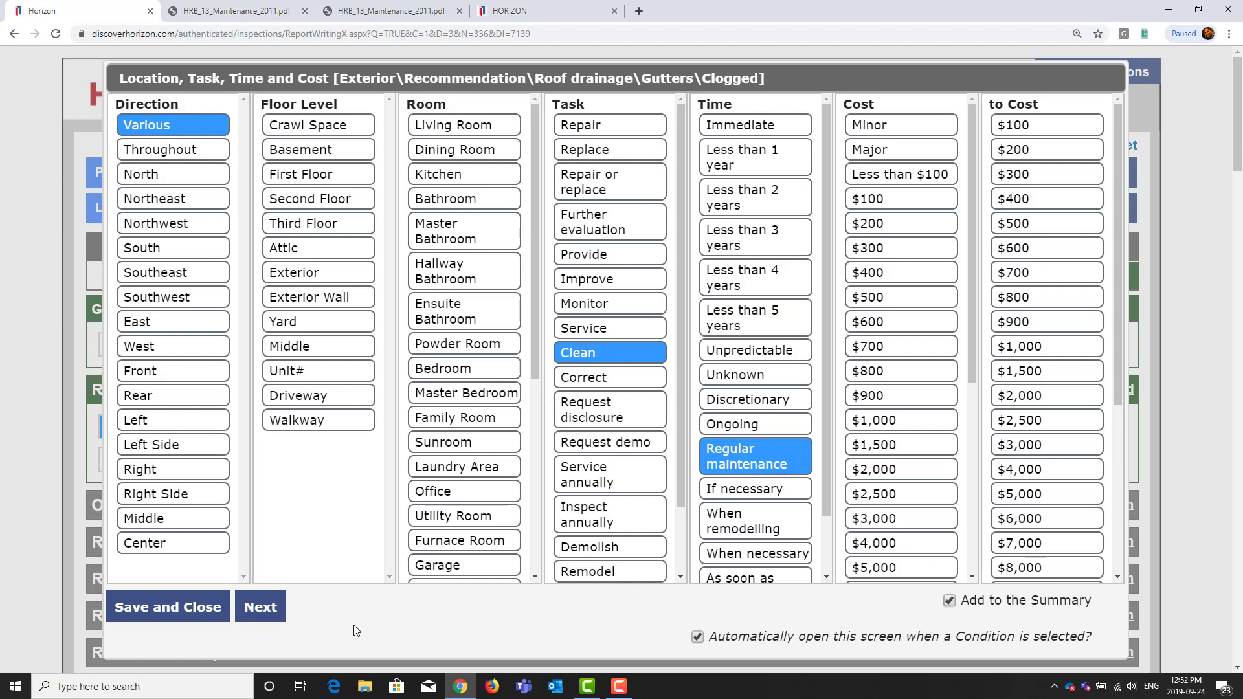
click(148, 606)
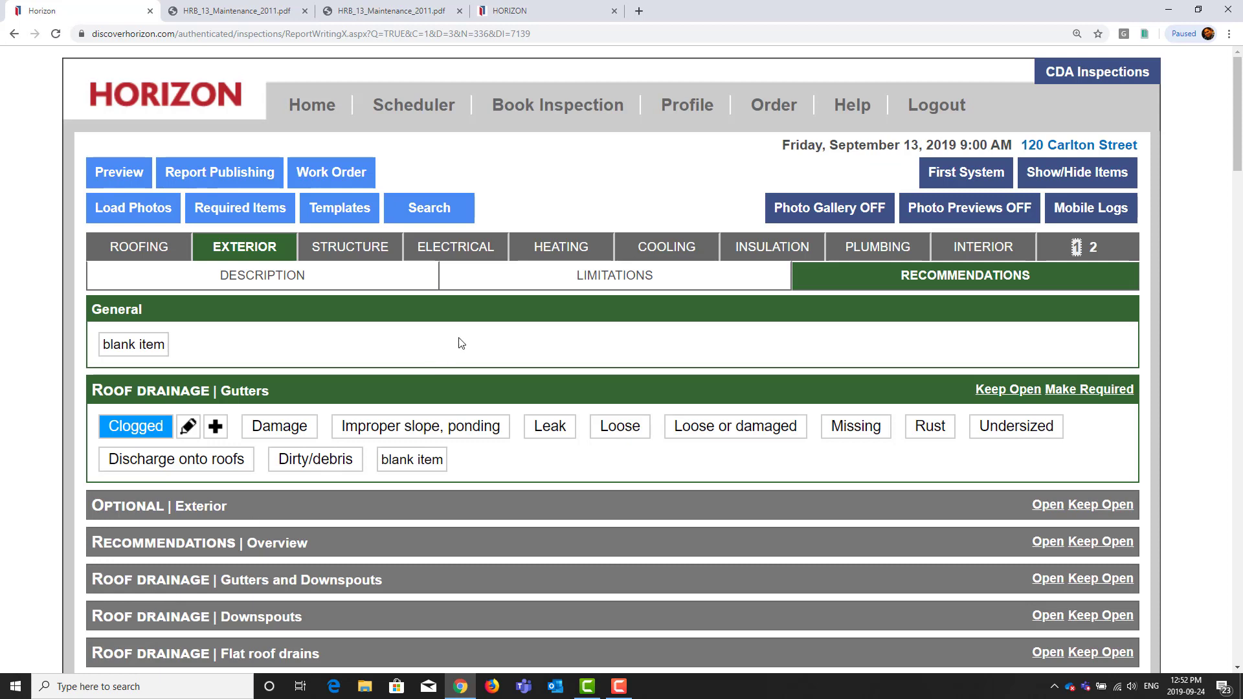